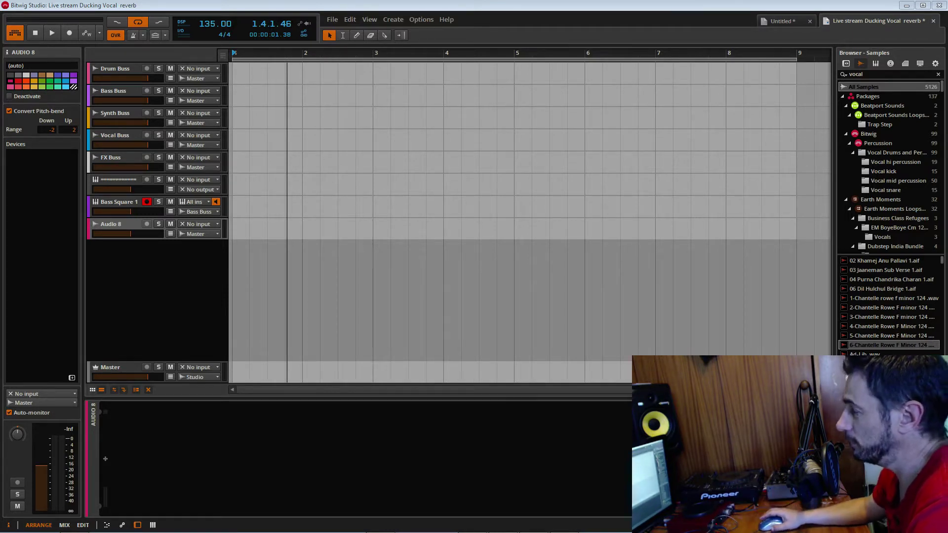
Create a new audio track routed to the Vocal Buss, with its volume raised slightly
{"action": "right_click", "coordinate": [141, 277]}
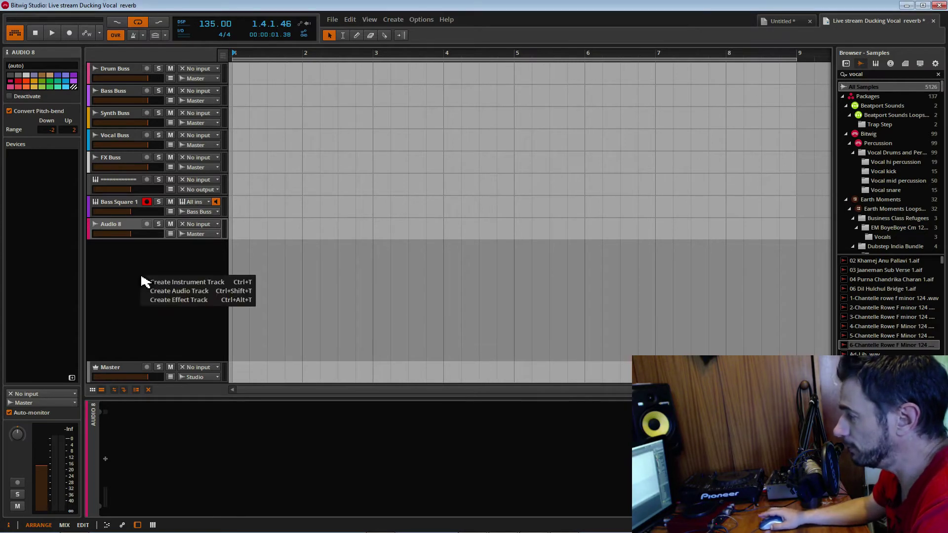
{"action": "left_click", "coordinate": [163, 292]}
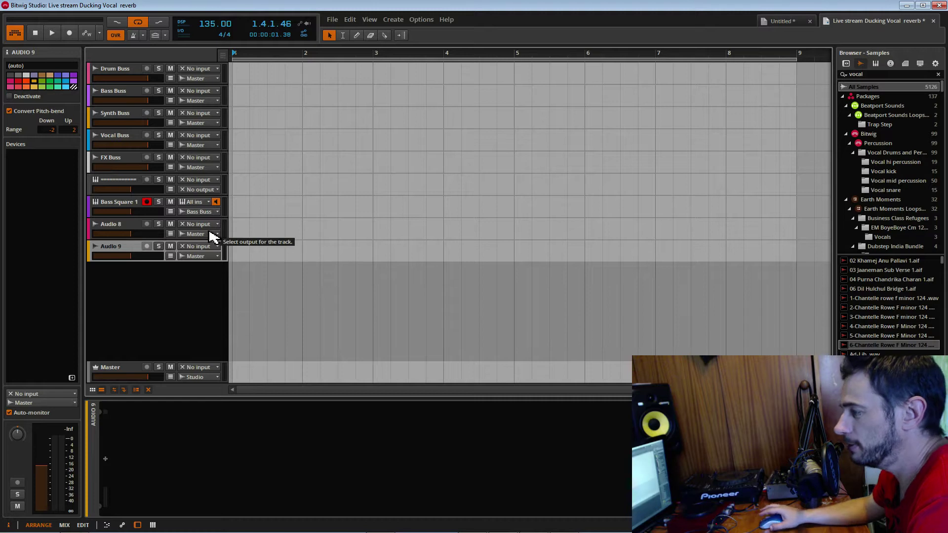
{"action": "left_click_drag", "start_coordinate": [131, 258], "coordinate": [133, 258]}
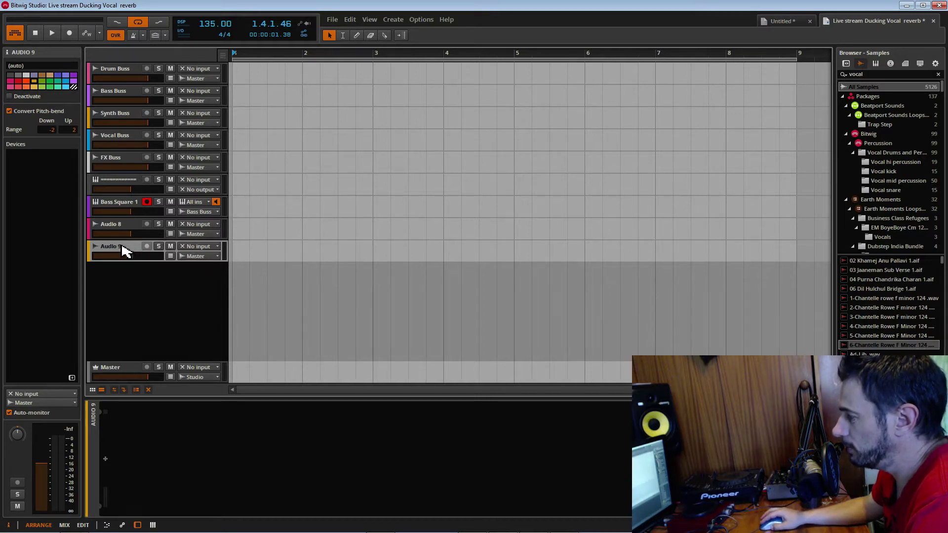
{"action": "left_click", "coordinate": [203, 256]}
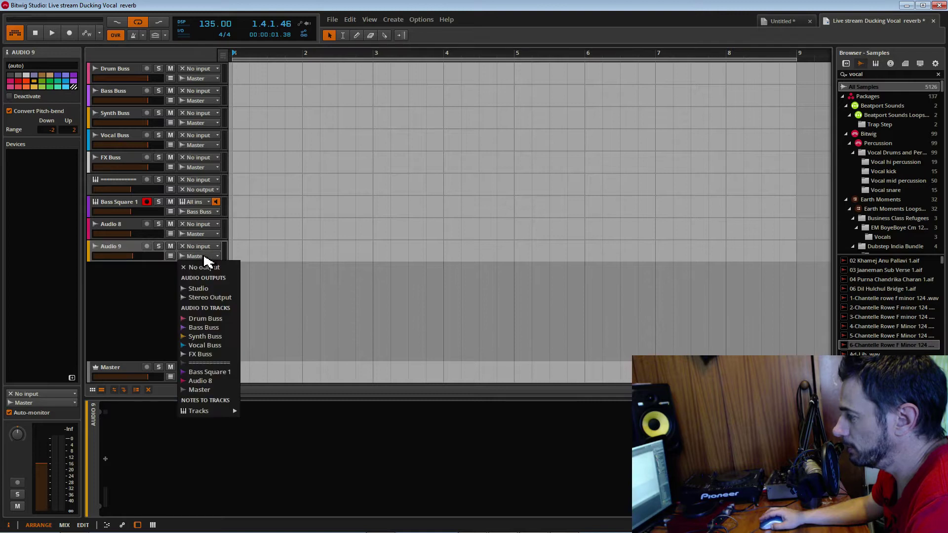
{"action": "left_click", "coordinate": [228, 344]}
{"action": "left_click_drag", "start_coordinate": [133, 258], "coordinate": [137, 258]}
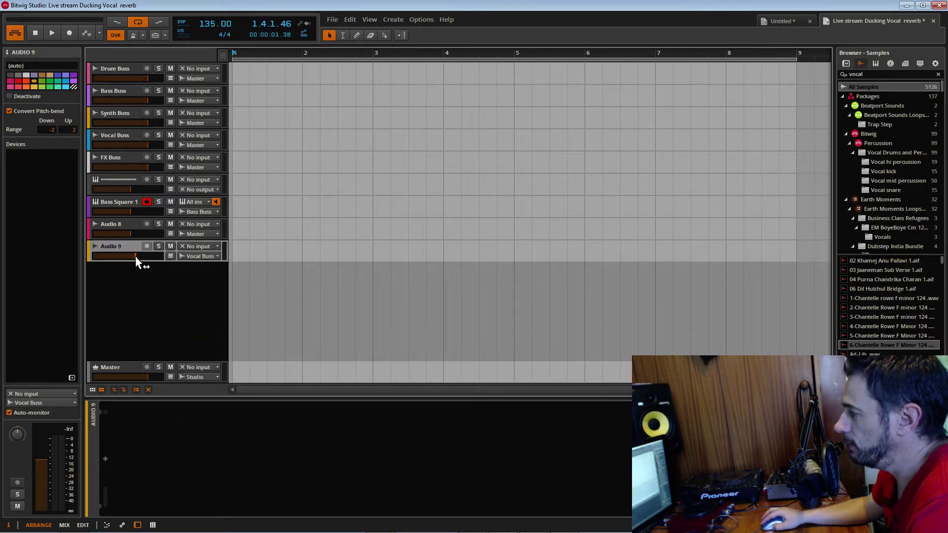
Place the F Minor 124 vocal sample on the new track and audition it
{"action": "left_click_drag", "start_coordinate": [854, 349], "coordinate": [242, 257]}
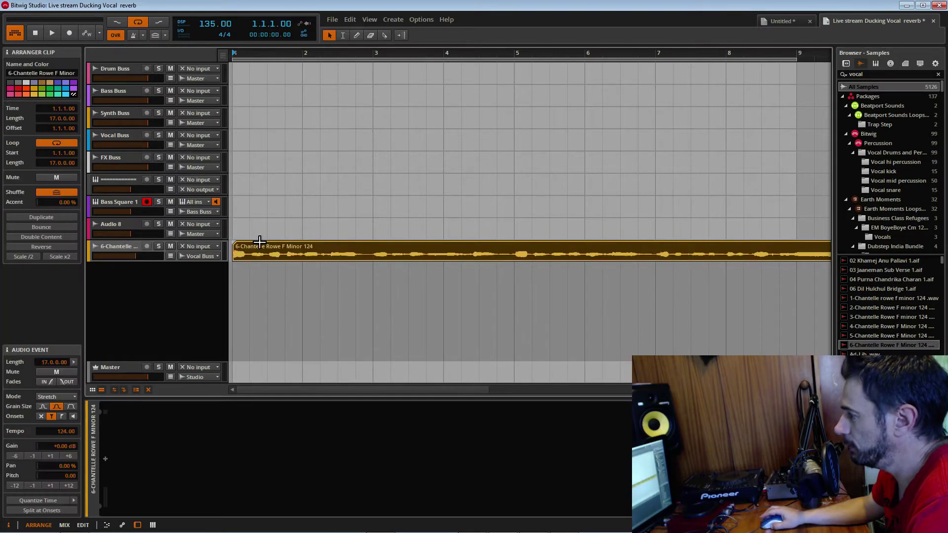
{"action": "key", "text": "space"}
{"action": "key", "text": "space"}
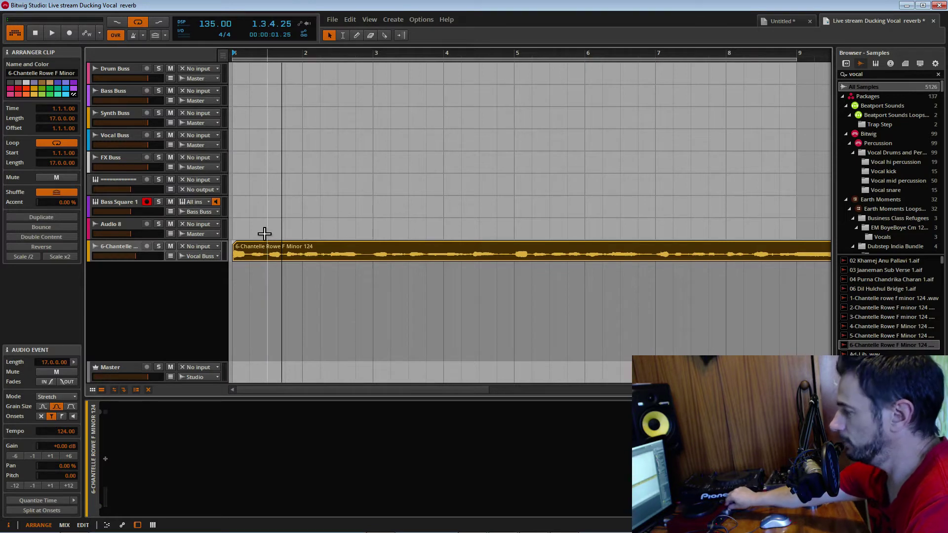
{"action": "key", "text": "space"}
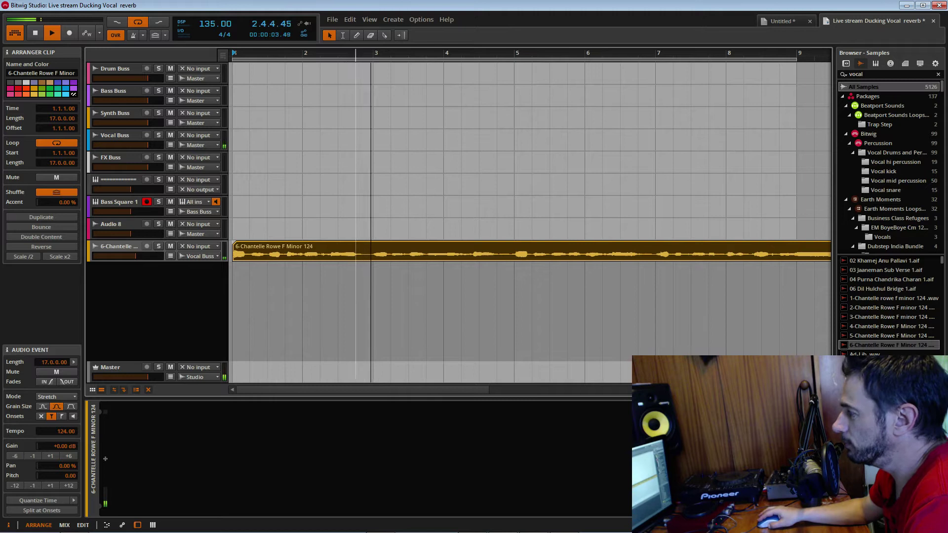
{"action": "key", "text": "minus"}
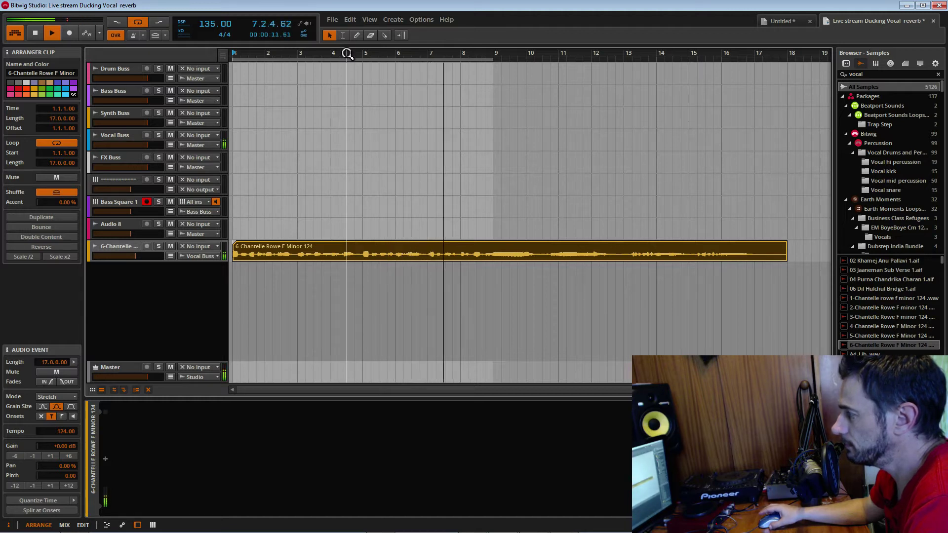
{"action": "key", "text": "space"}
{"action": "left_click", "coordinate": [144, 247]}
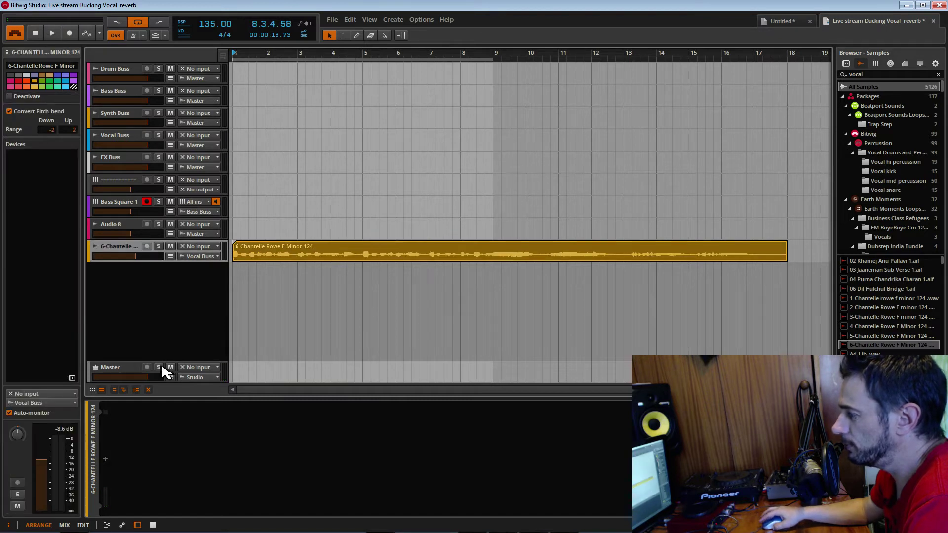
{"action": "left_click", "coordinate": [105, 459]}
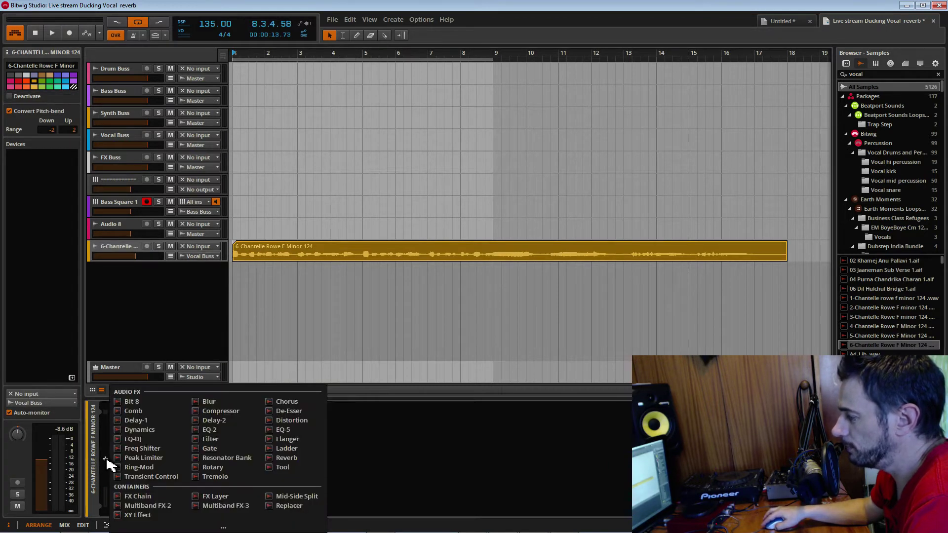
{"action": "double_click", "coordinate": [278, 513]}
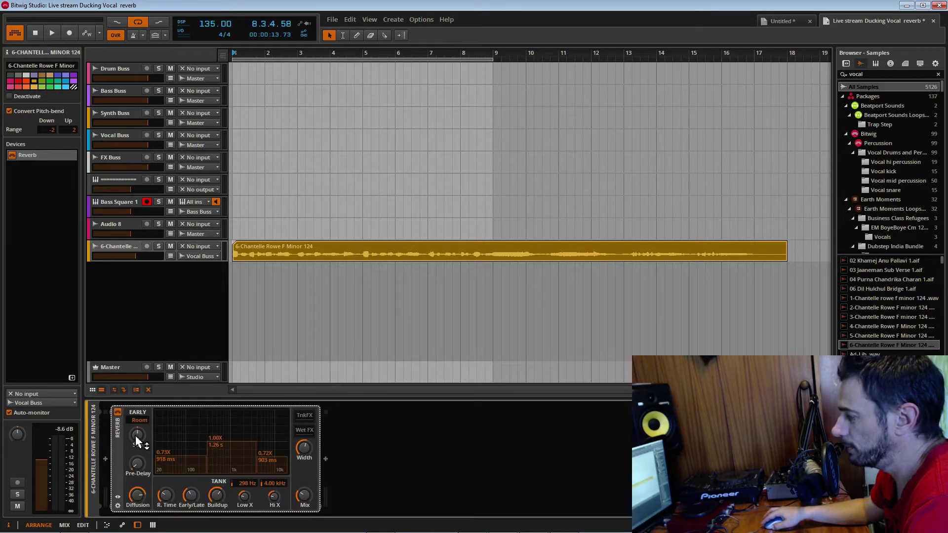
{"action": "left_click_drag", "start_coordinate": [137, 436], "coordinate": [163, 453]}
{"action": "key", "text": "space"}
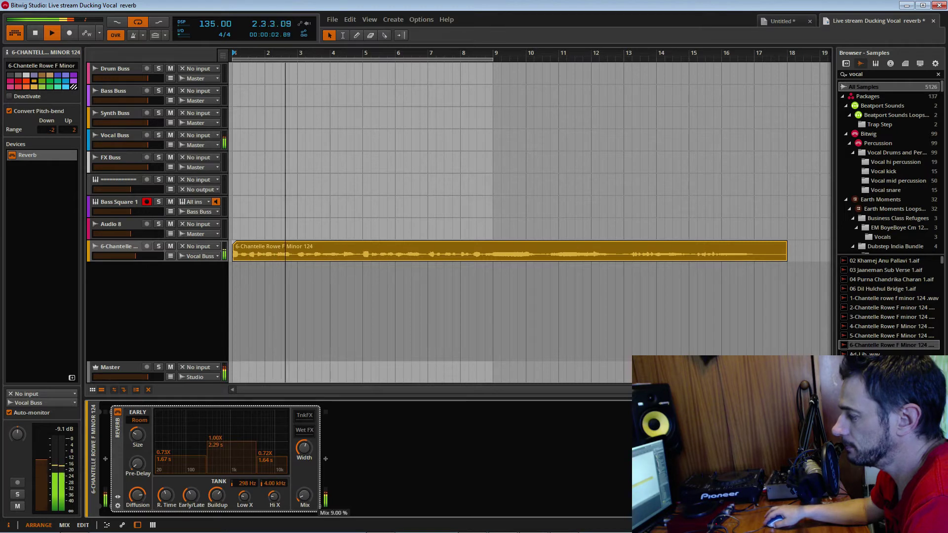
{"action": "left_click_drag", "start_coordinate": [314, 496], "coordinate": [314, 477]}
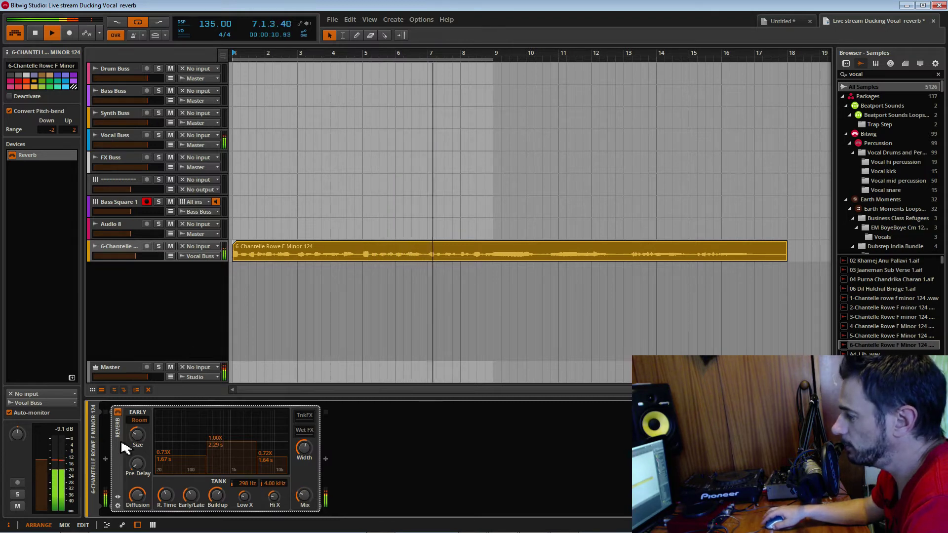
{"action": "left_click", "coordinate": [118, 413]}
{"action": "key", "text": "space"}
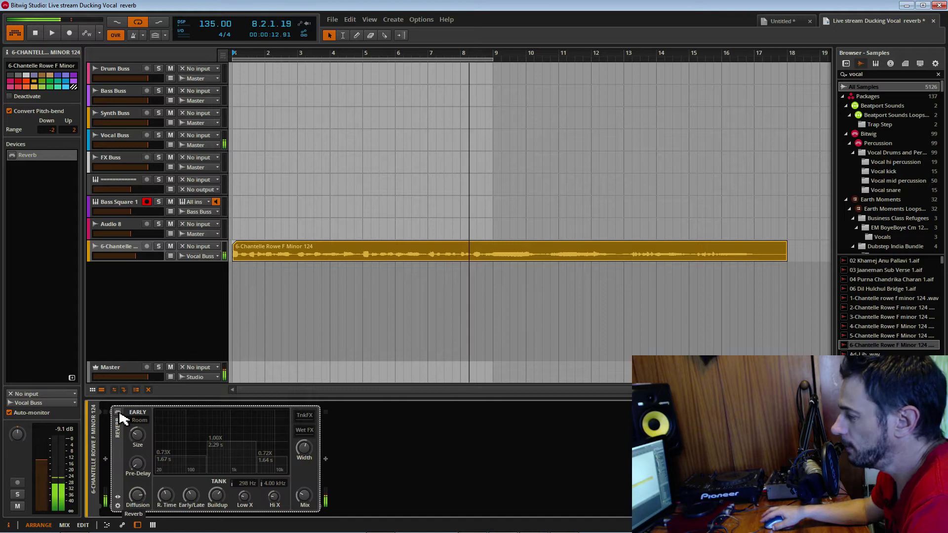
Replace the vocal track's Reverb with an FX Layer and audition the soloed vocal
{"action": "key", "text": "Delete"}
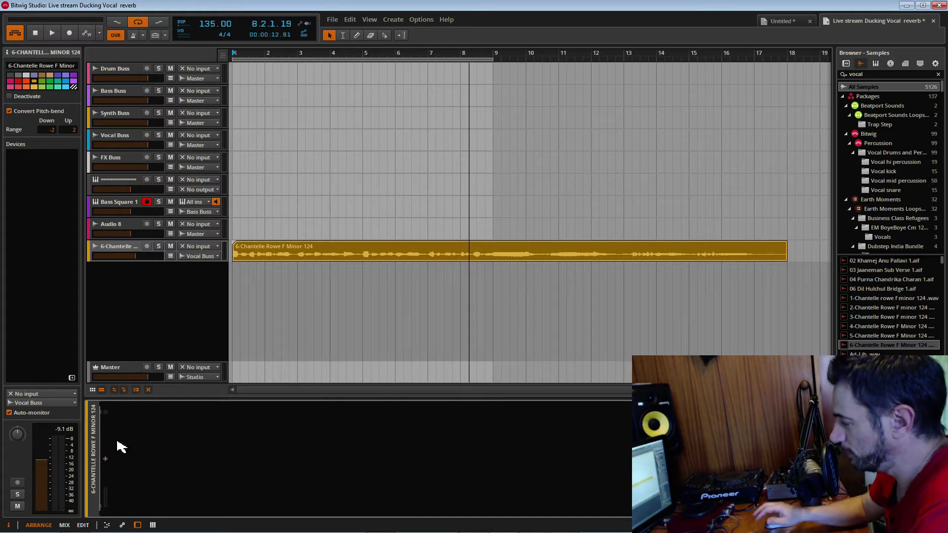
{"action": "left_click", "coordinate": [105, 459]}
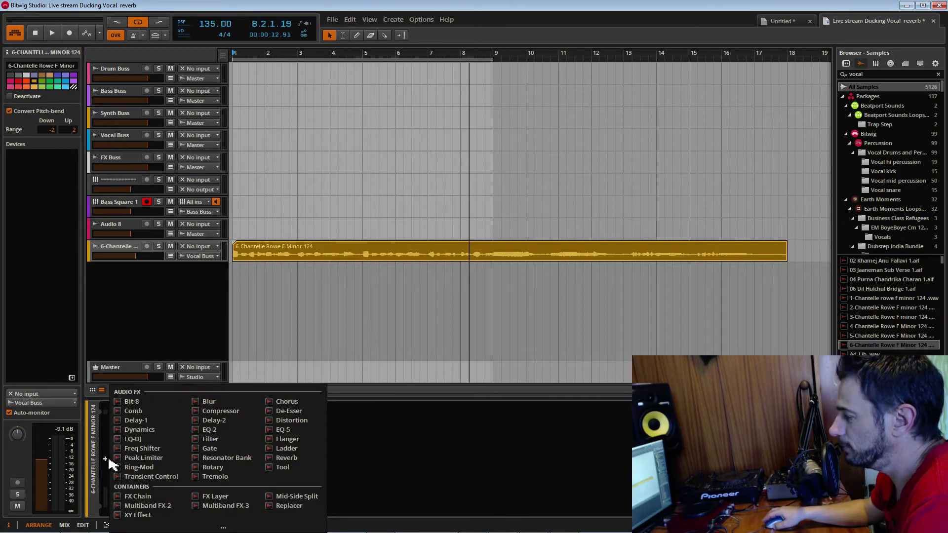
{"action": "left_click", "coordinate": [209, 498]}
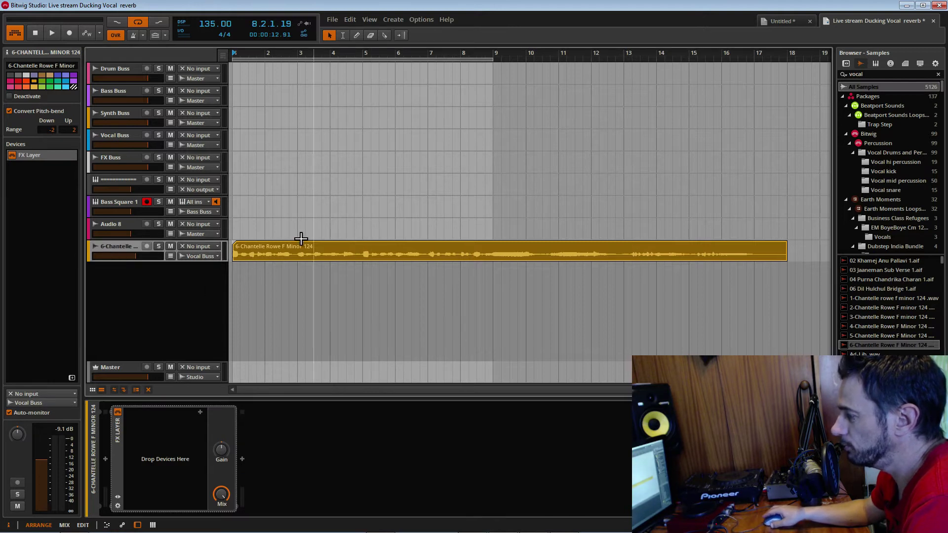
{"action": "left_click", "coordinate": [159, 247]}
{"action": "key", "text": "space"}
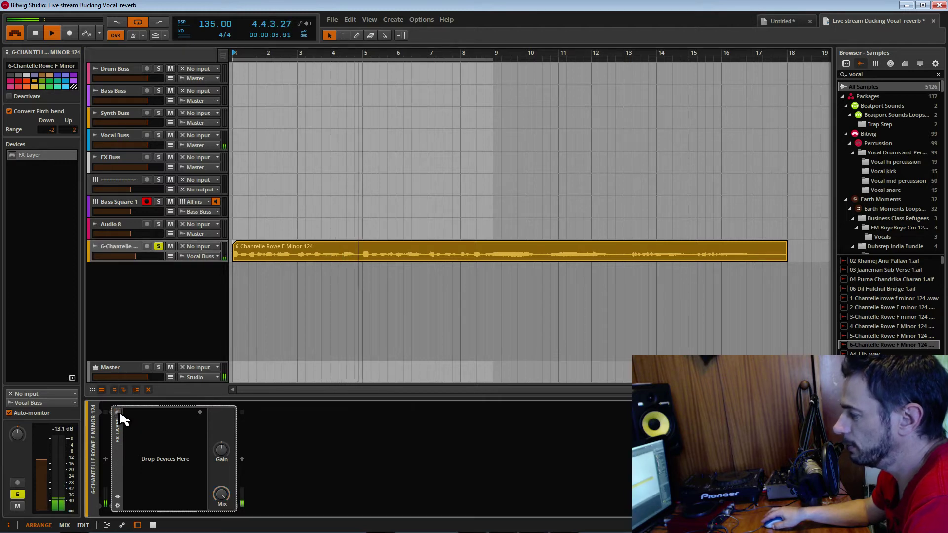
{"action": "key", "text": "space"}
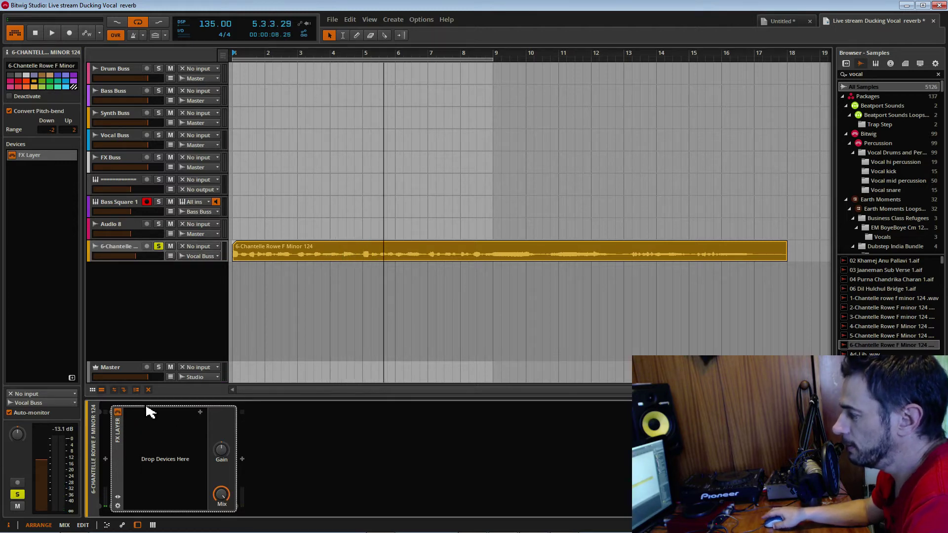
Add a Tool device to the FX Layer, audition the Tool chain soloed, then bring up the add-device list
{"action": "left_click", "coordinate": [200, 412]}
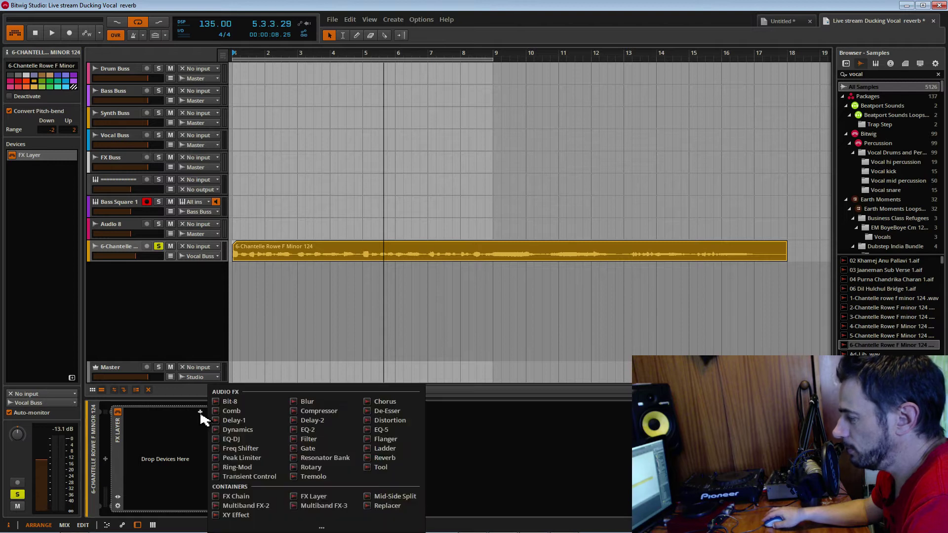
{"action": "left_click", "coordinate": [380, 468]}
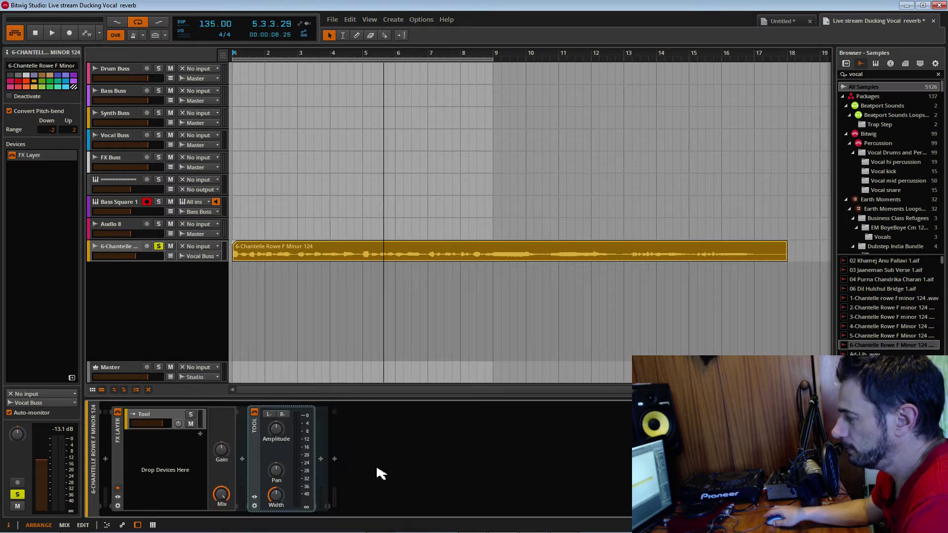
{"action": "key", "text": "space"}
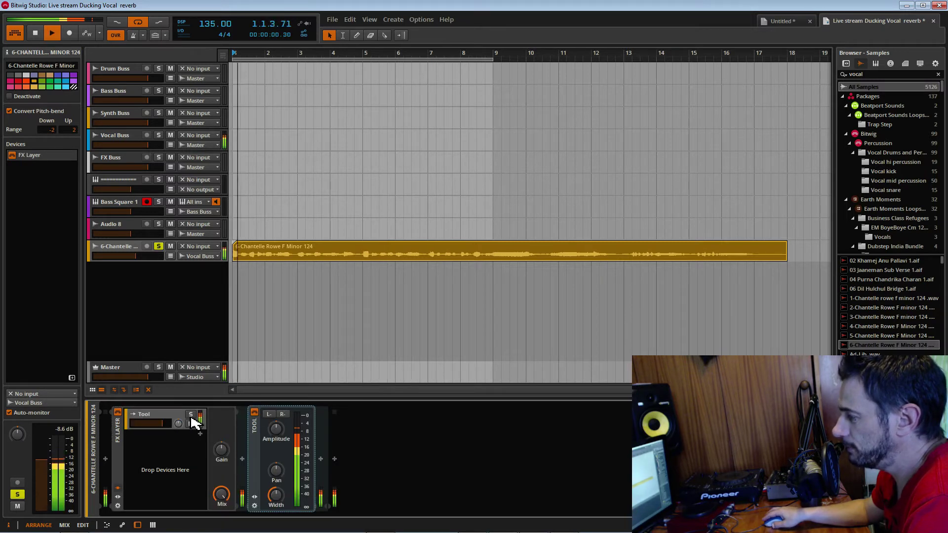
{"action": "left_click", "coordinate": [191, 414]}
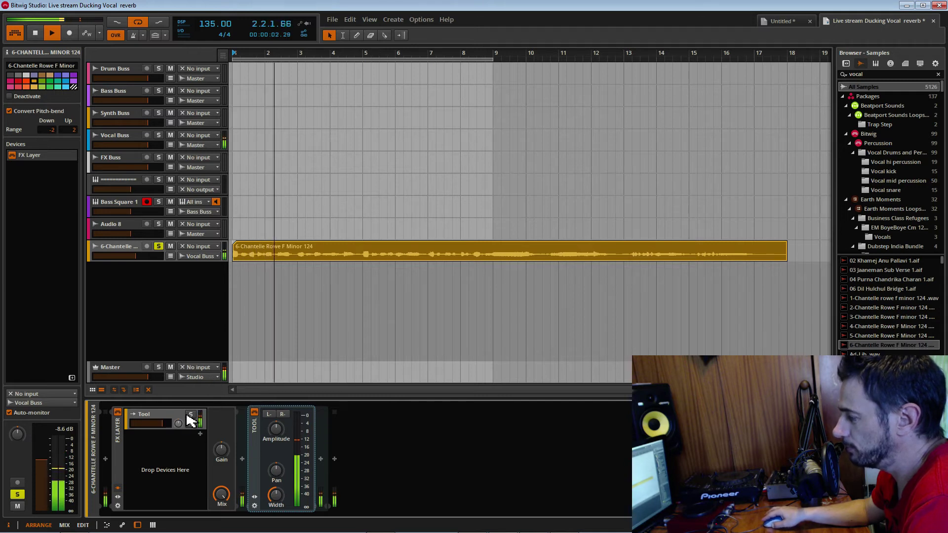
{"action": "left_click", "coordinate": [190, 414]}
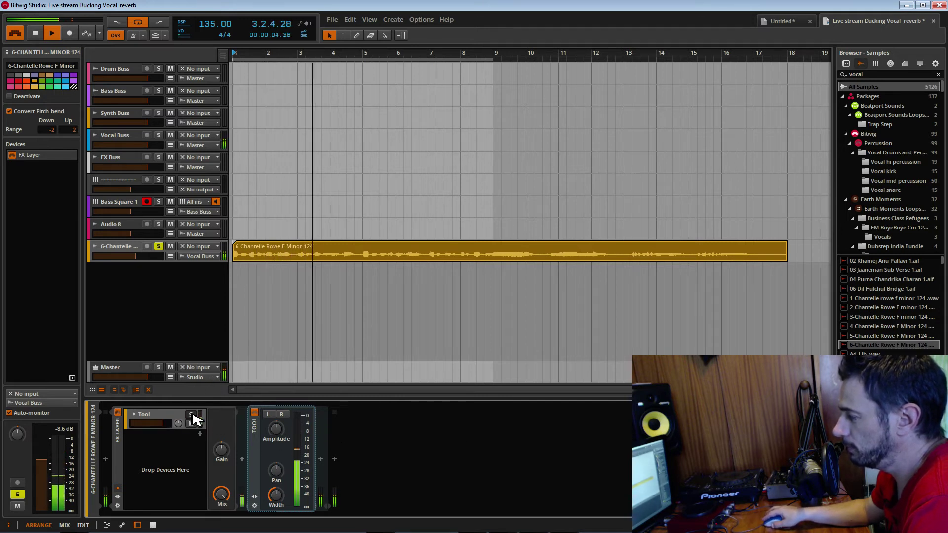
{"action": "key", "text": "space"}
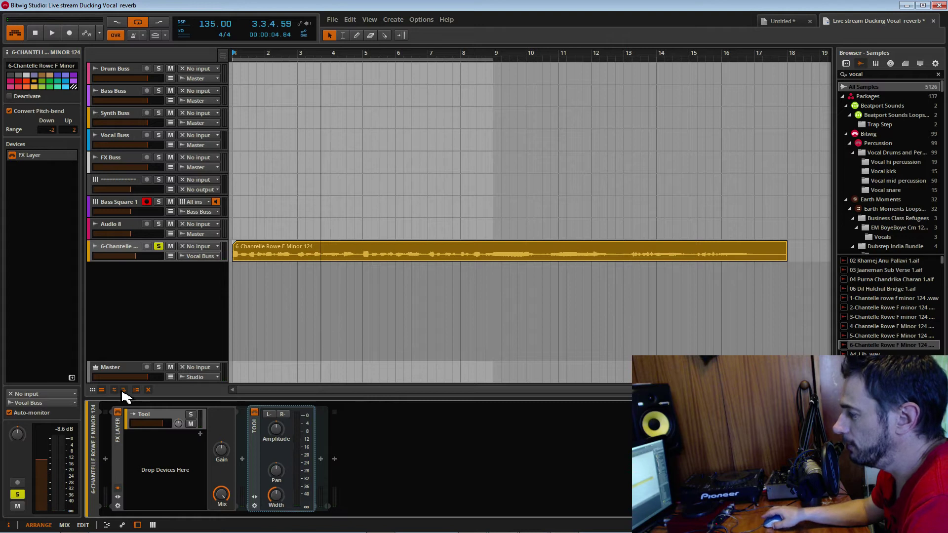
{"action": "left_click", "coordinate": [200, 434]}
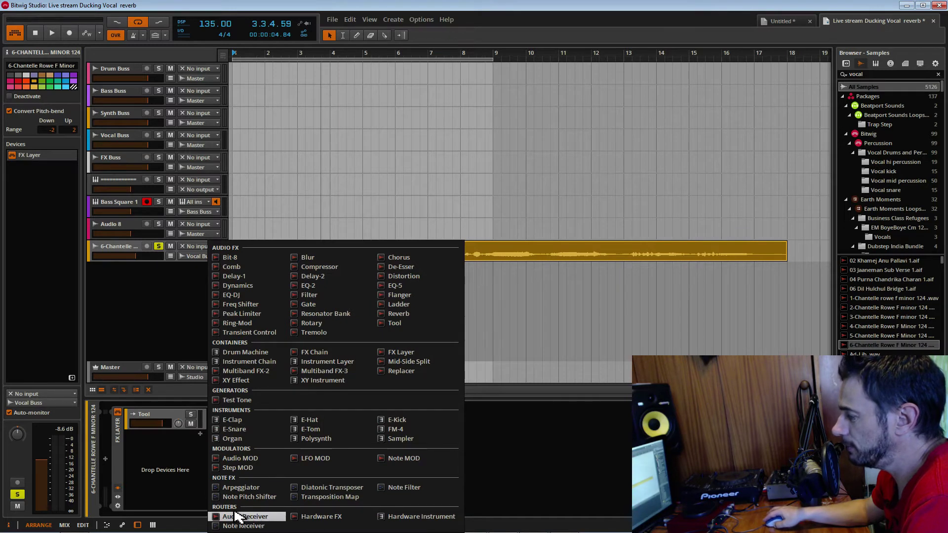
Add an Audio Receiver as the FX Layer's second chain, solo it, and show its device panel
{"action": "left_click", "coordinate": [255, 517]}
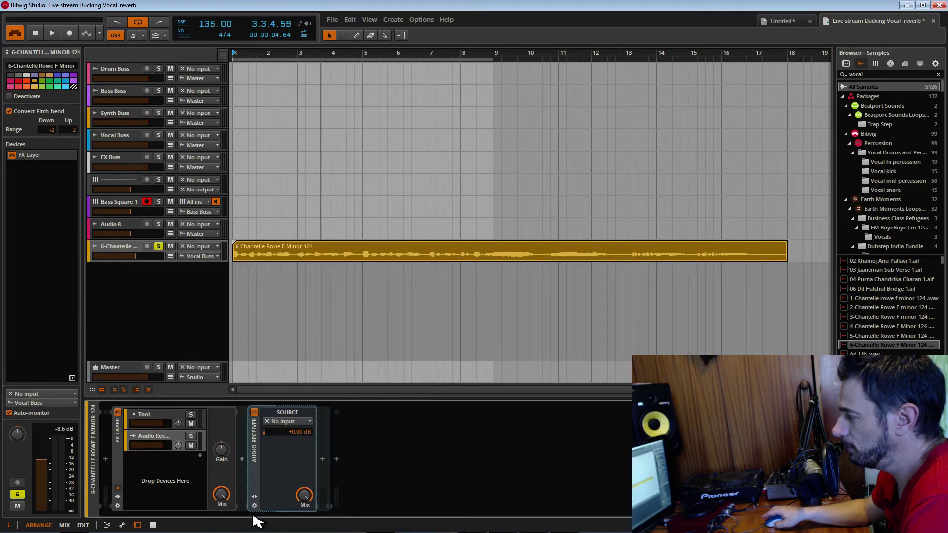
{"action": "key", "text": "space"}
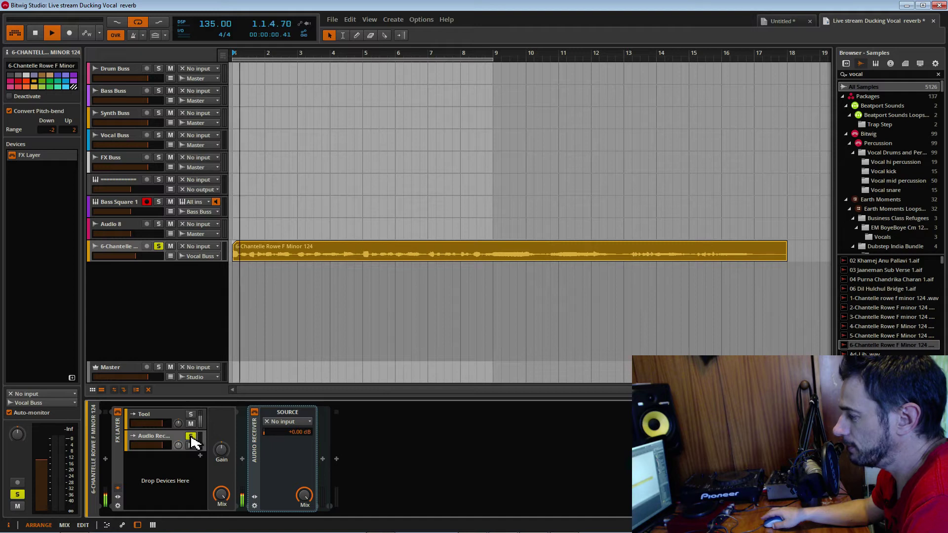
{"action": "key", "text": "space"}
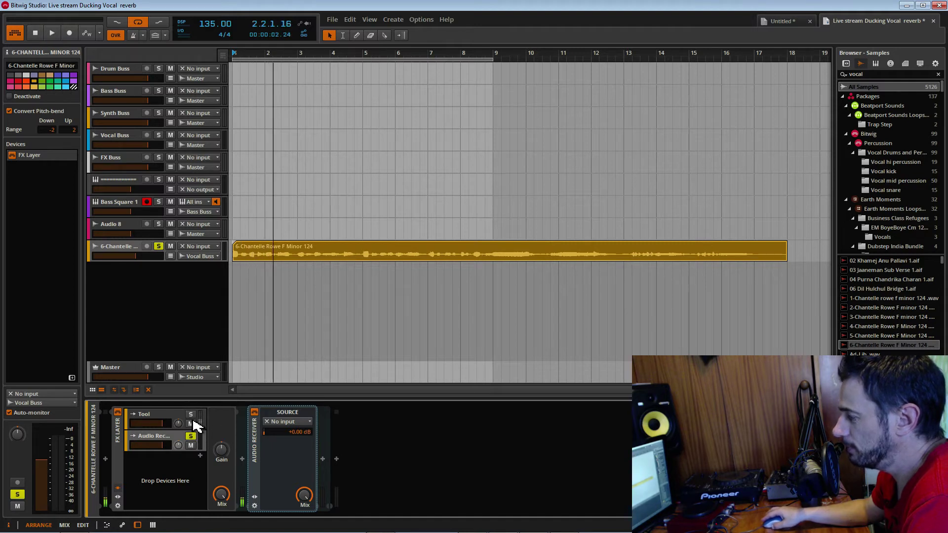
{"action": "left_click", "coordinate": [191, 436]}
{"action": "key", "text": "space"}
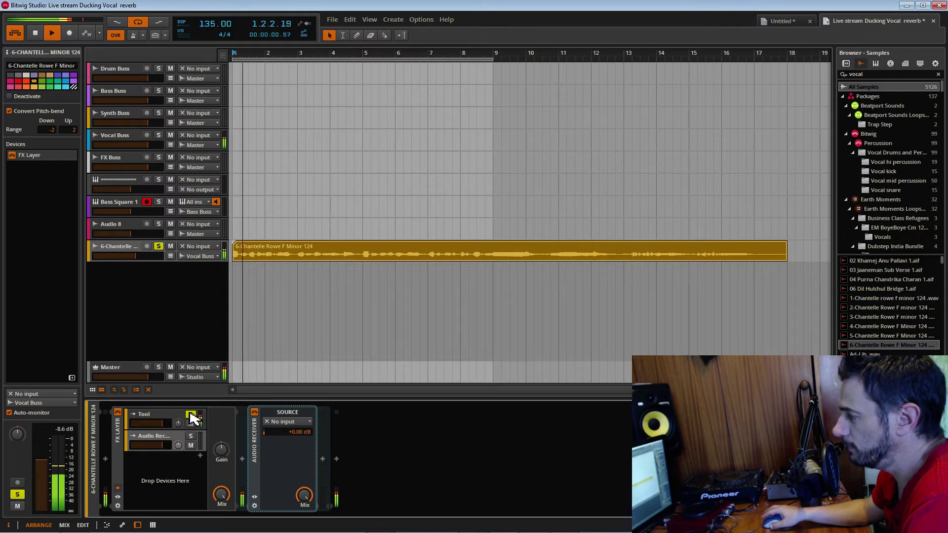
{"action": "left_click", "coordinate": [191, 415]}
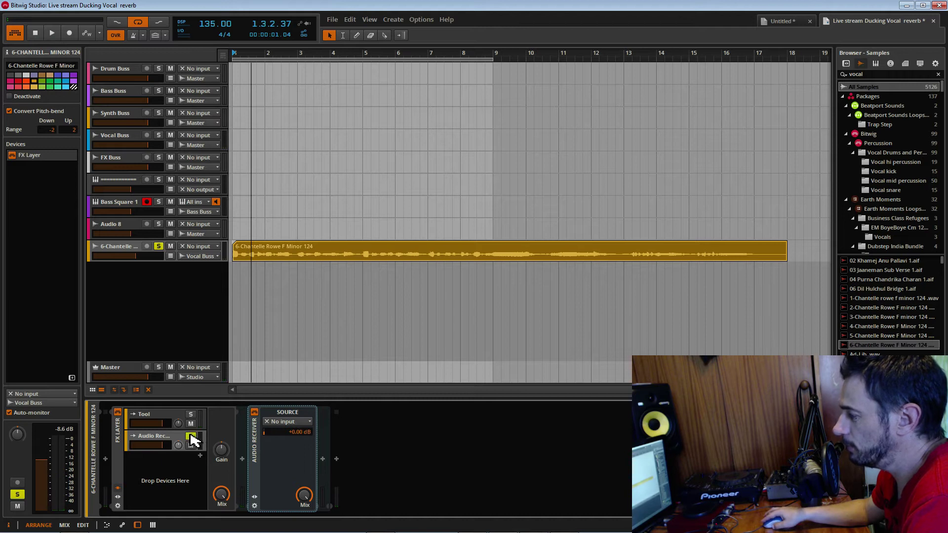
{"action": "left_click", "coordinate": [170, 438]}
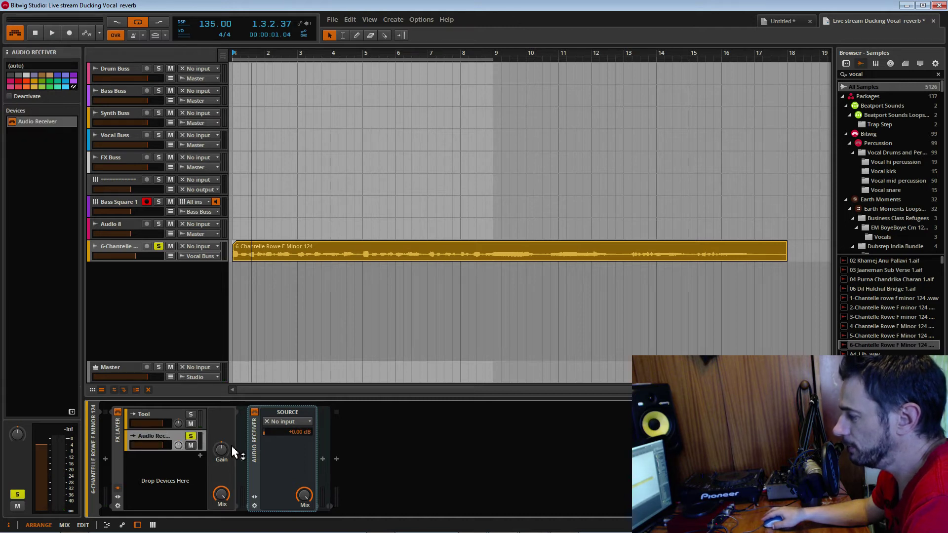
{"action": "left_click", "coordinate": [171, 441]}
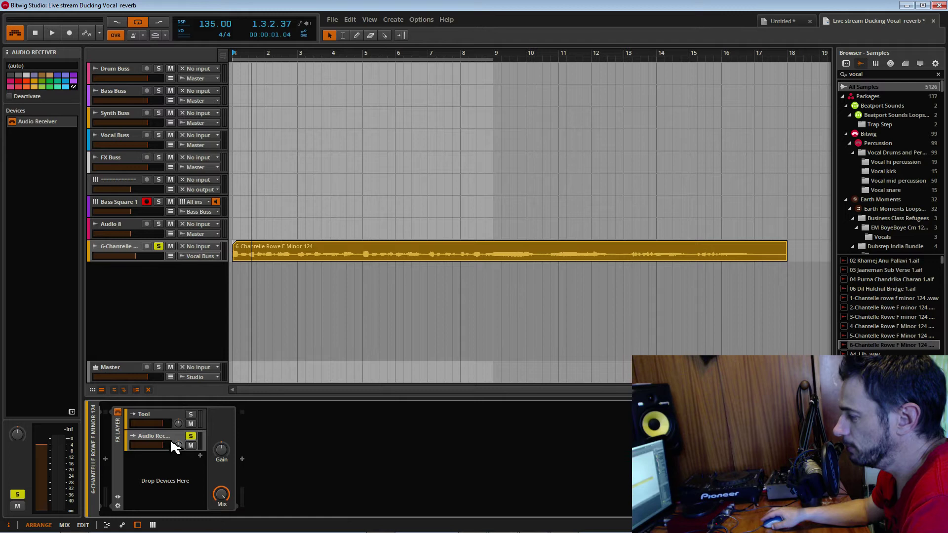
{"action": "left_click", "coordinate": [169, 437]}
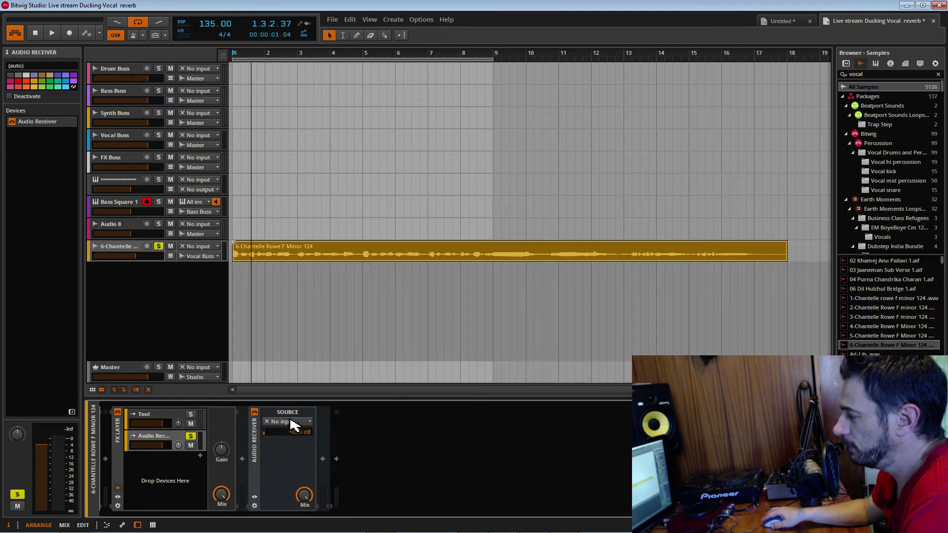
Set the Audio Receiver source to FX Layer Chains > Tool (PRE) and play to check
{"action": "left_click", "coordinate": [306, 425]}
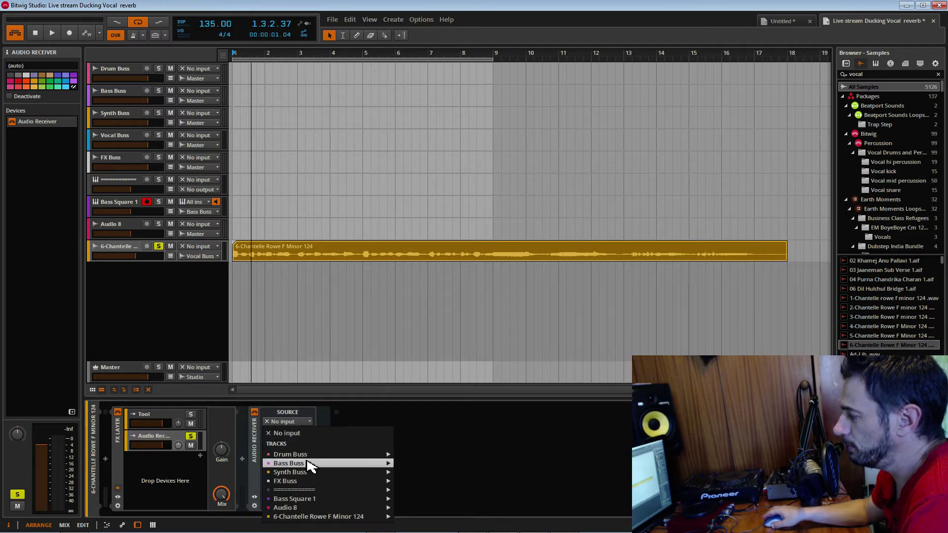
{"action": "mouse_move", "coordinate": [316, 516]}
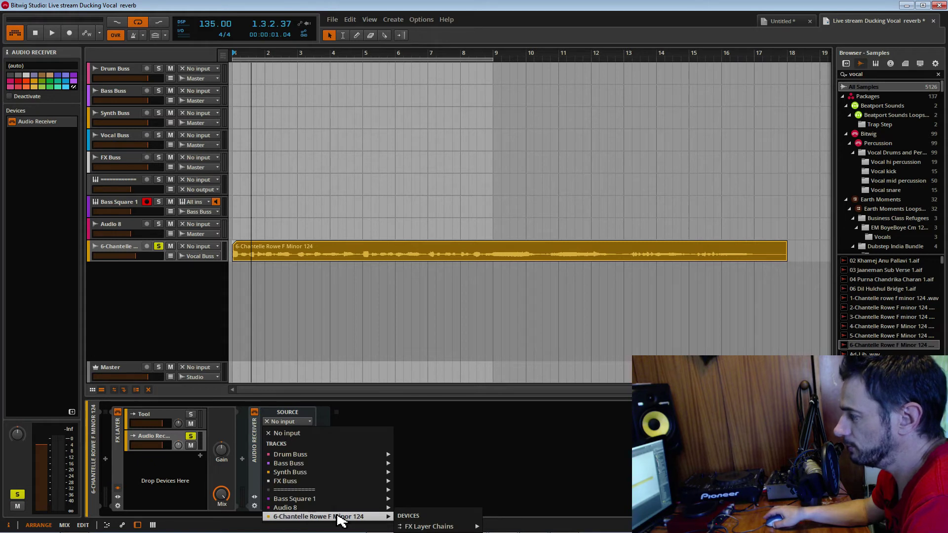
{"action": "mouse_move", "coordinate": [422, 528]}
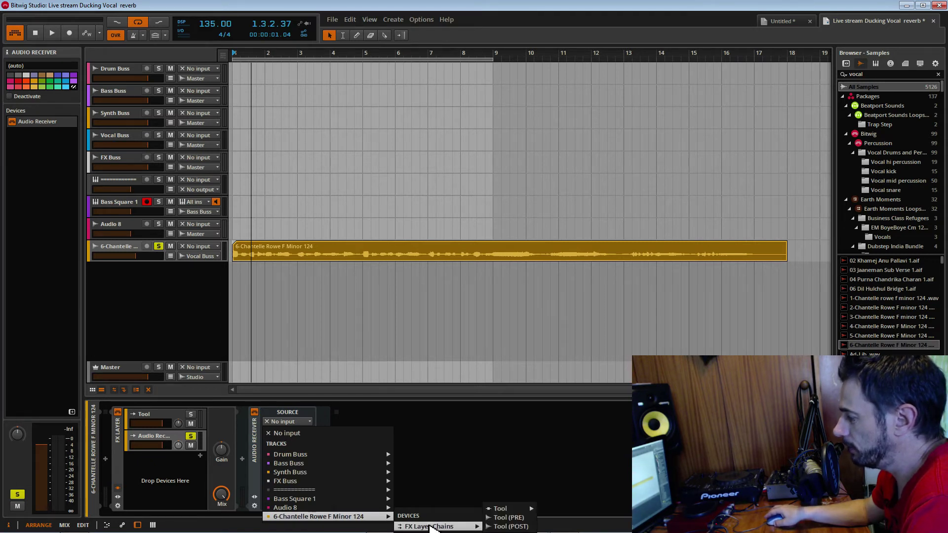
{"action": "left_click", "coordinate": [504, 518]}
{"action": "key", "text": "space"}
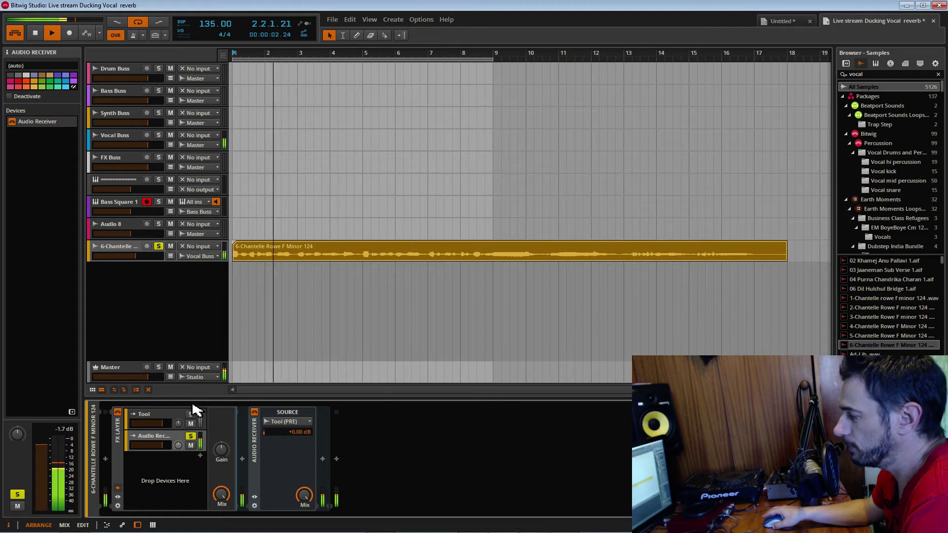
{"action": "key", "text": "space"}
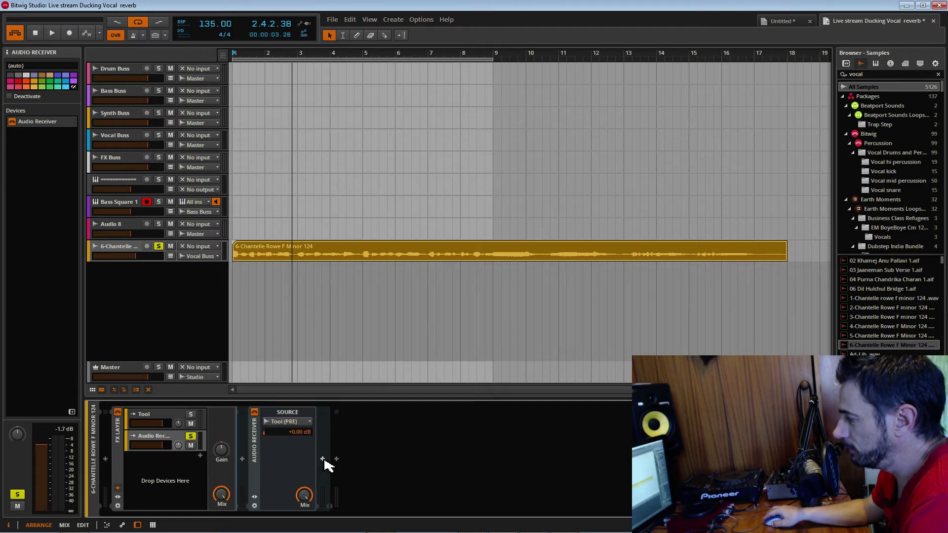
{"action": "left_click", "coordinate": [322, 459]}
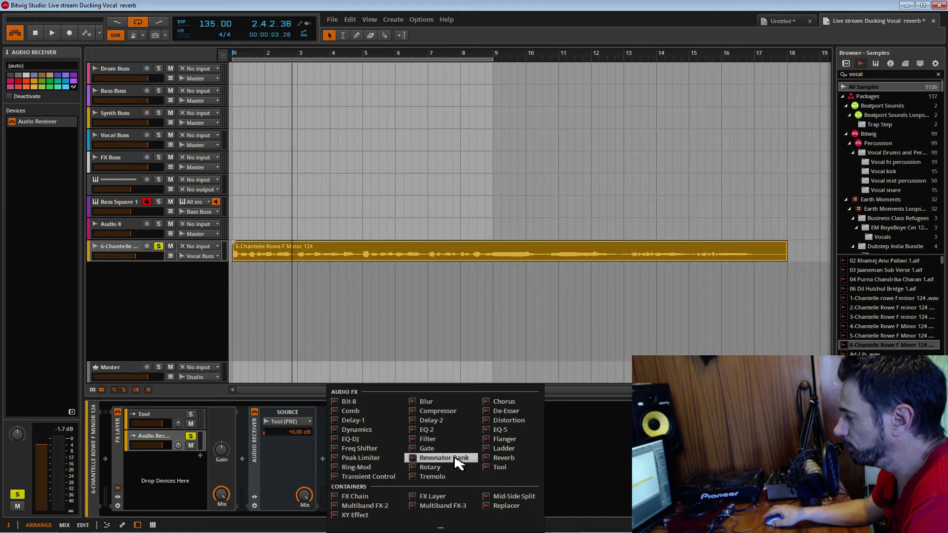
{"action": "left_click", "coordinate": [504, 457]}
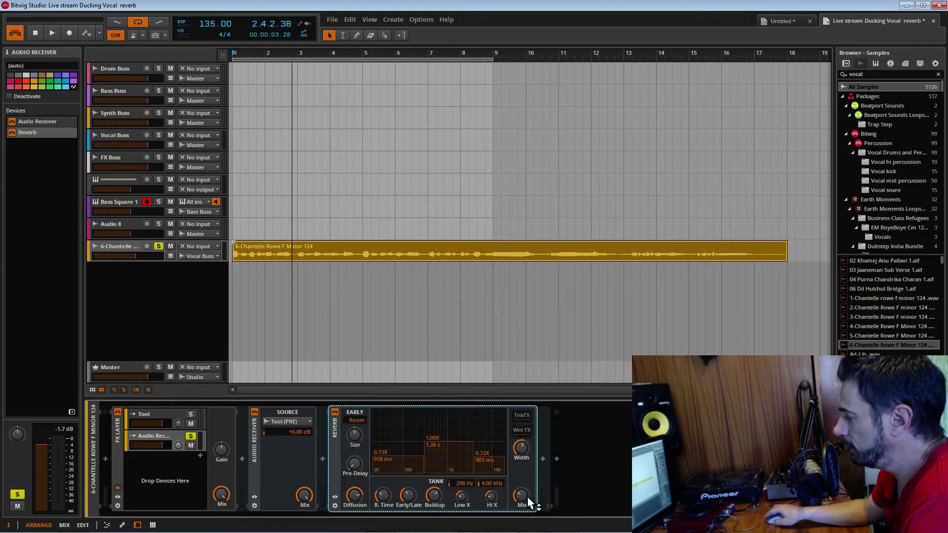
{"action": "left_click_drag", "start_coordinate": [528, 502], "coordinate": [528, 497]}
{"action": "key", "text": "space"}
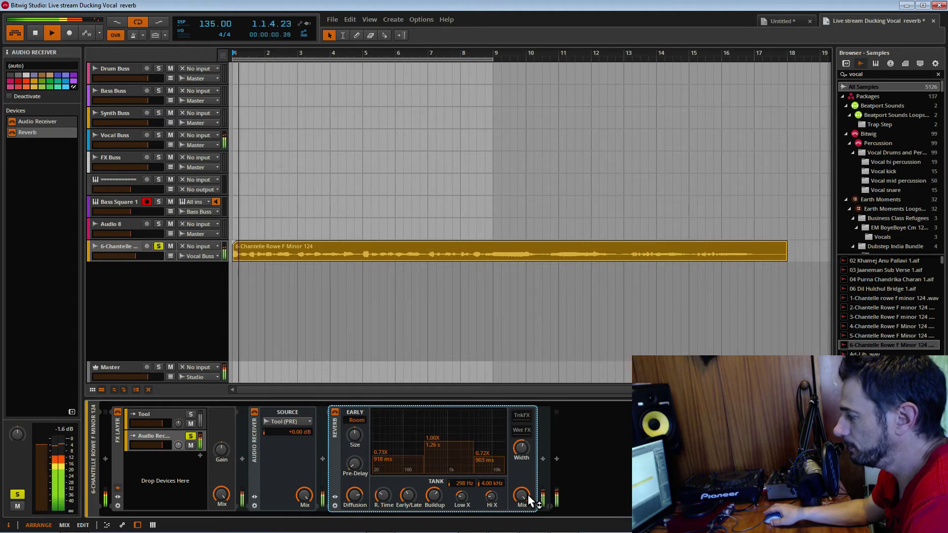
{"action": "key", "text": "space"}
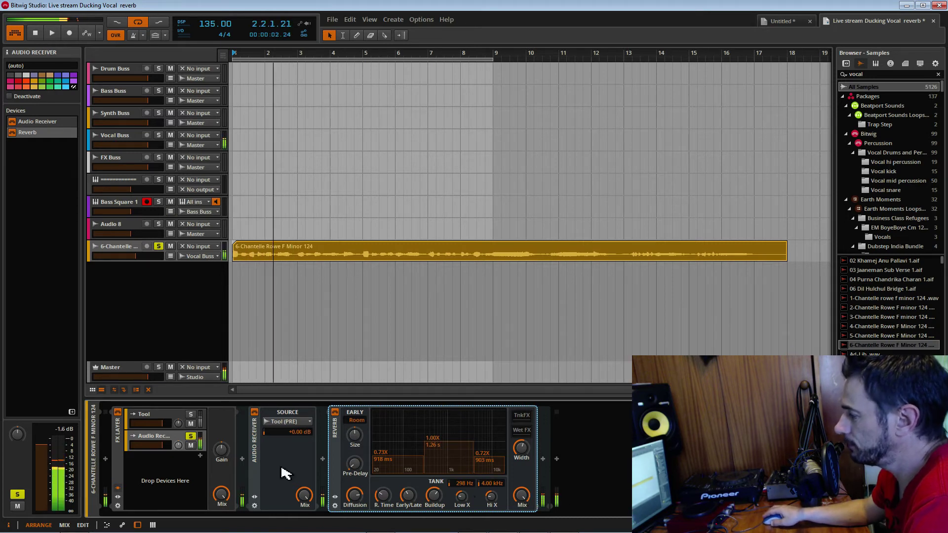
{"action": "left_click", "coordinate": [191, 436]}
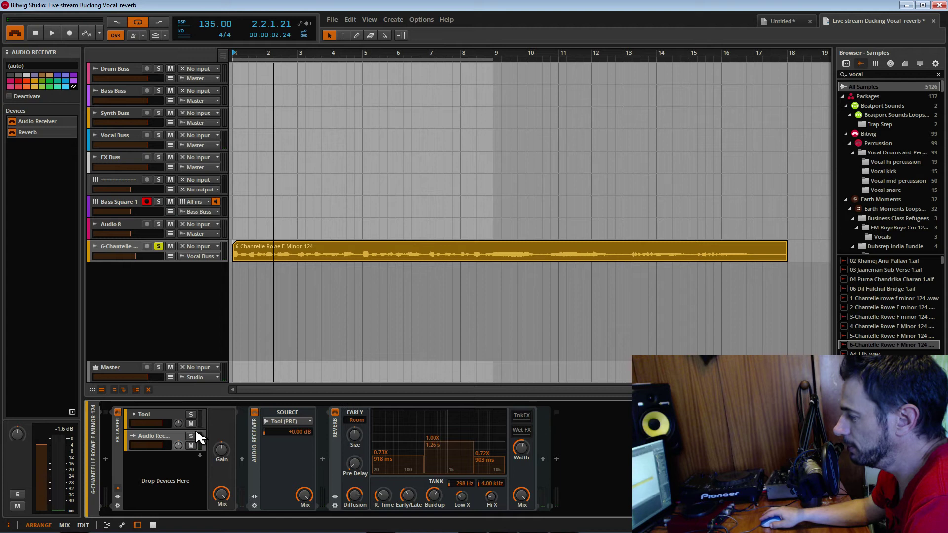
{"action": "left_click", "coordinate": [191, 446]}
{"action": "key", "text": "space"}
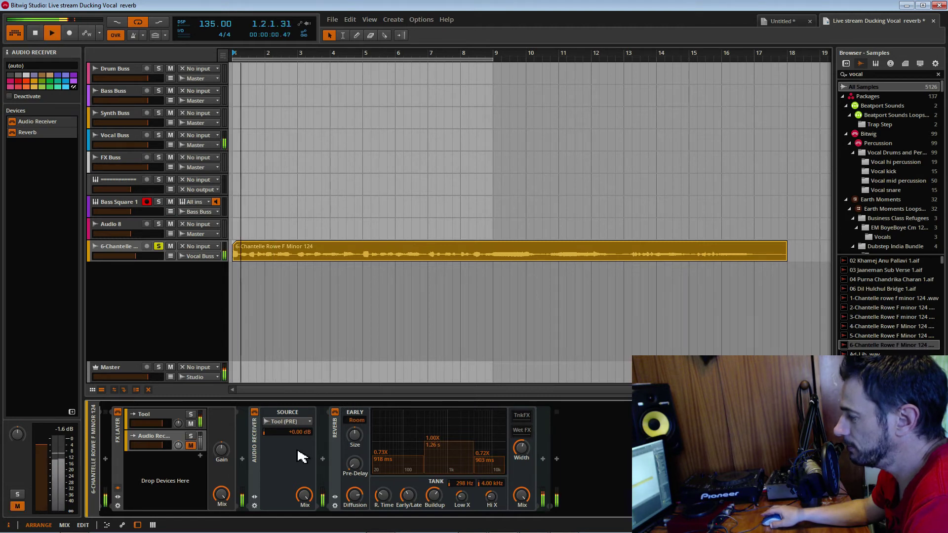
{"action": "key", "text": "space"}
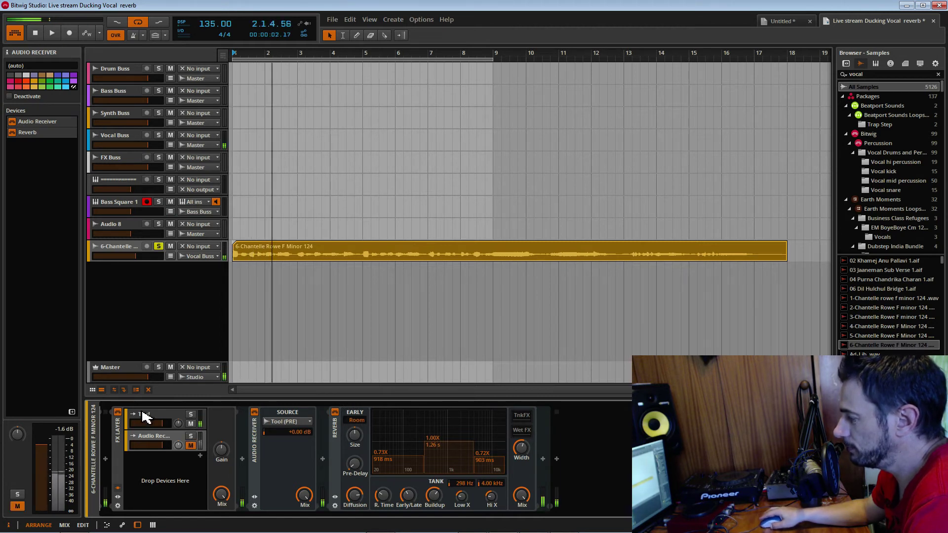
{"action": "left_click", "coordinate": [146, 417]}
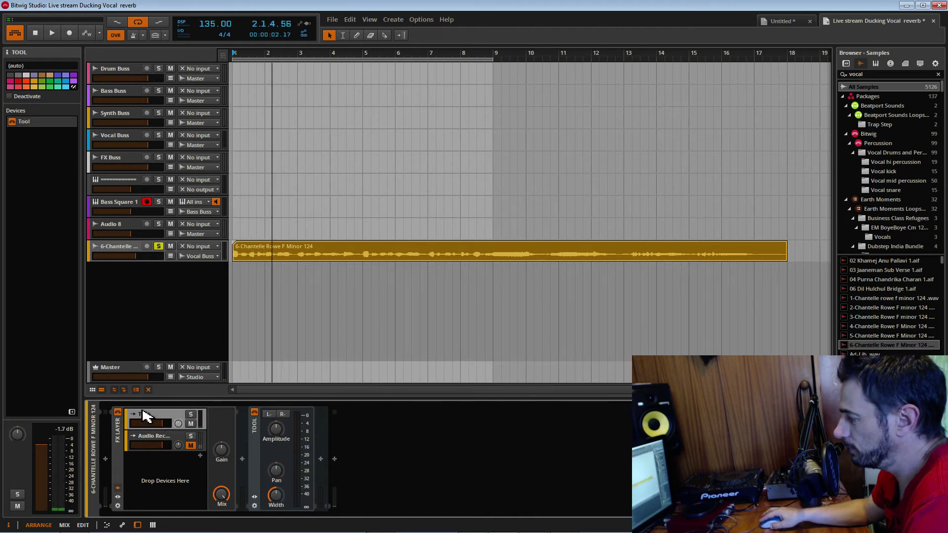
{"action": "left_click", "coordinate": [169, 439]}
{"action": "left_click", "coordinate": [193, 446]}
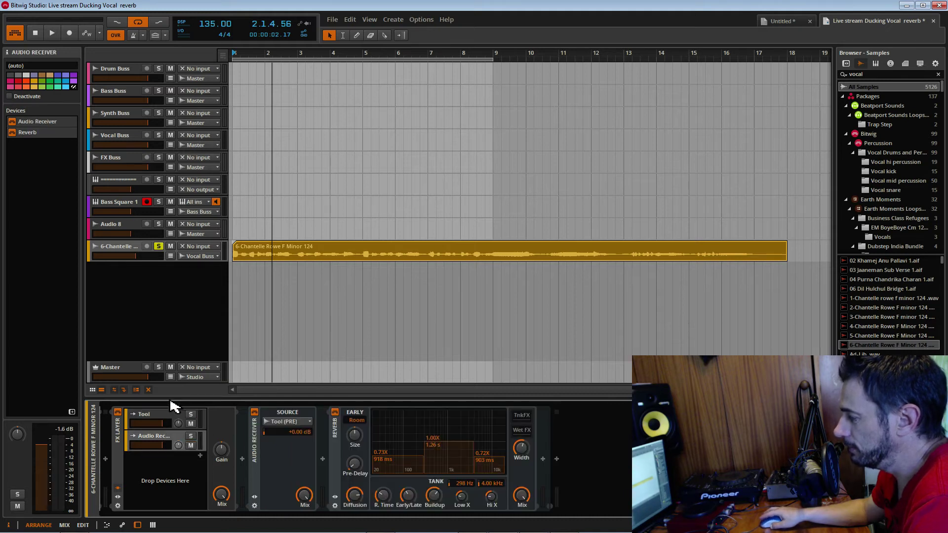
{"action": "key", "text": "space"}
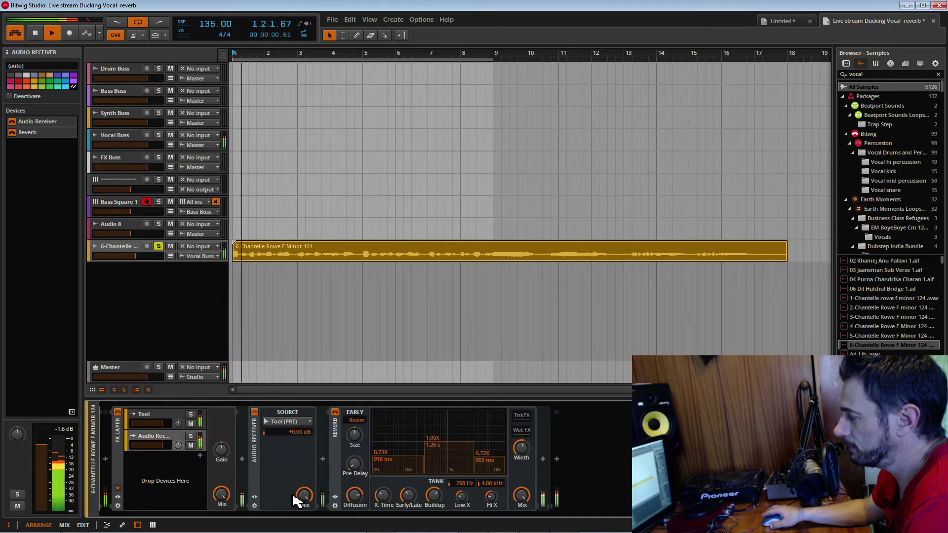
{"action": "key", "text": "space"}
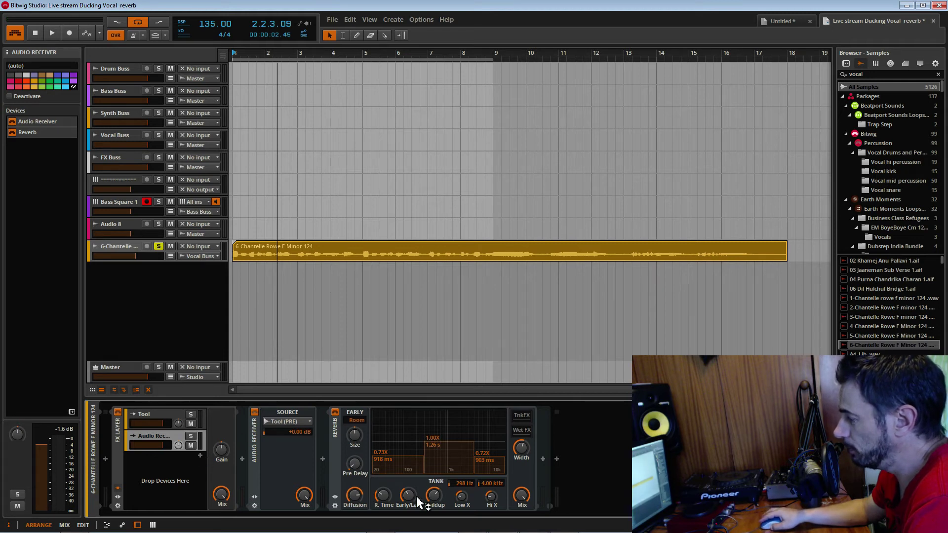
Raise the Reverb's R. Time to 2.69 s while auditioning the longer tail
{"action": "left_click_drag", "start_coordinate": [393, 498], "coordinate": [392, 492]}
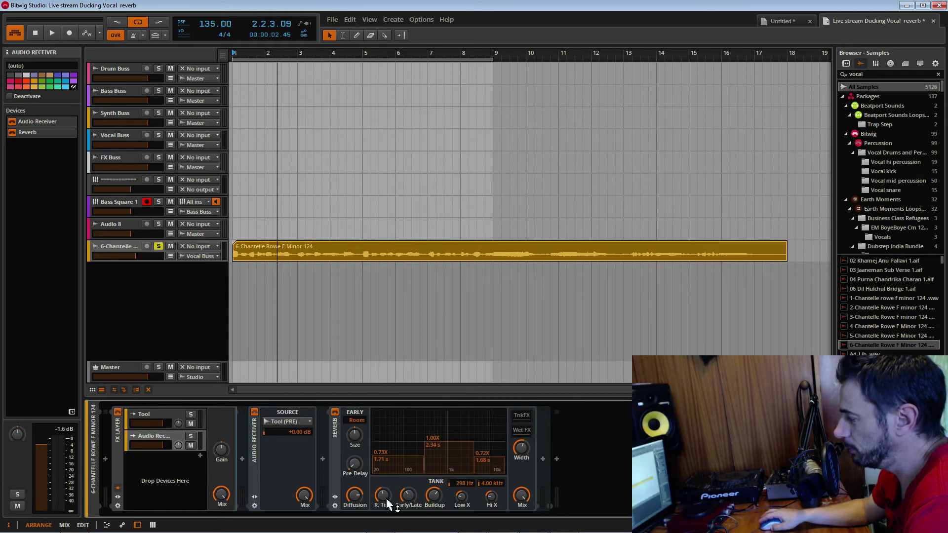
{"action": "key", "text": "space"}
{"action": "left_click_drag", "start_coordinate": [388, 504], "coordinate": [388, 495]}
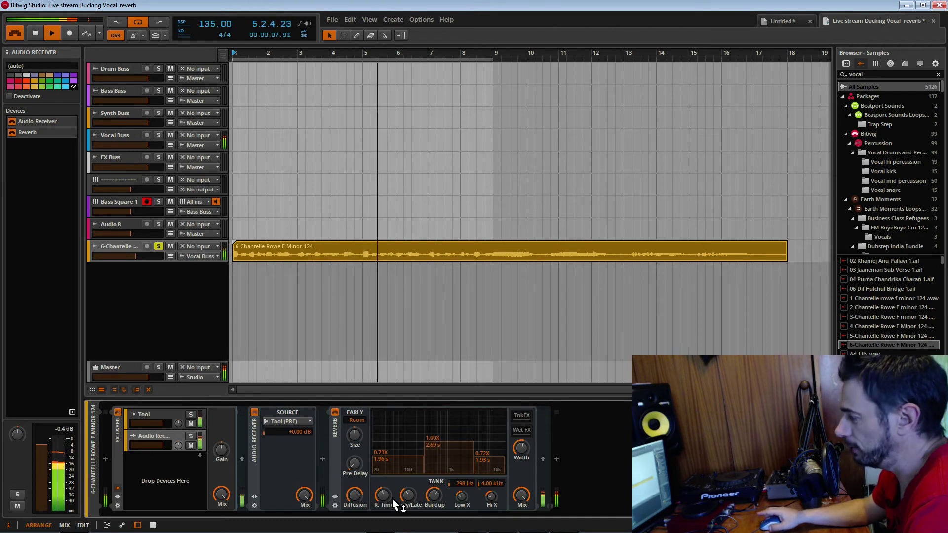
{"action": "key", "text": "space"}
{"action": "left_click", "coordinate": [545, 460]}
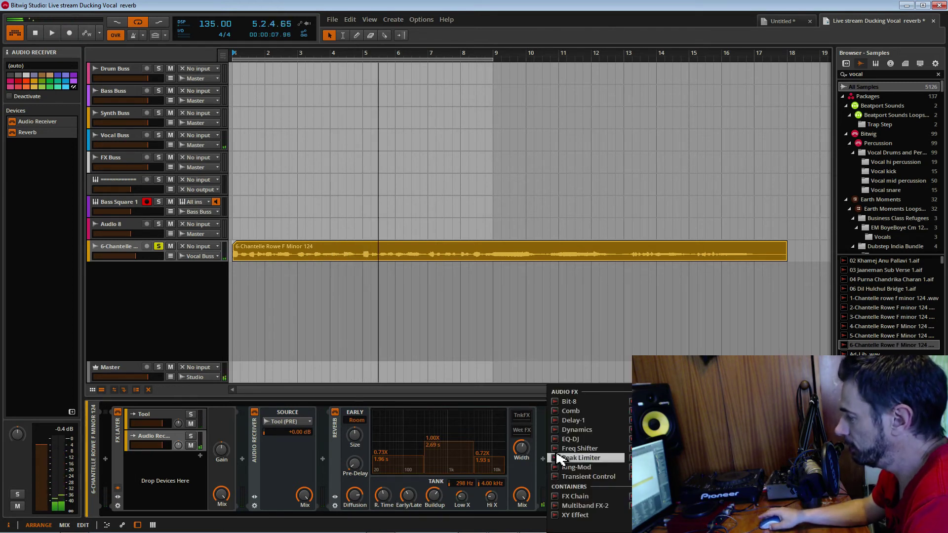
Add a Dynamics compressor after the Reverb, sidechained from Tool (PRE), and solo the Audio Receiver layer
{"action": "left_click", "coordinate": [584, 430]}
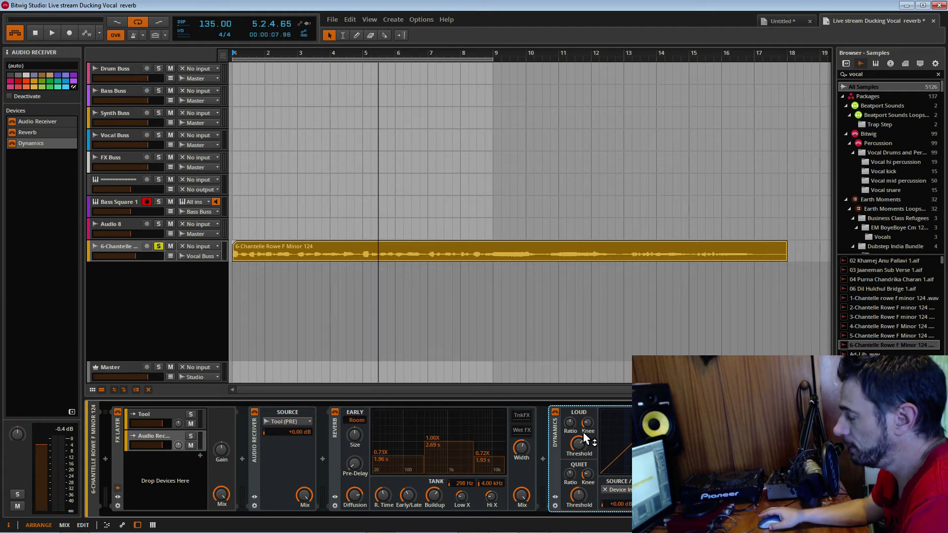
{"action": "left_click", "coordinate": [617, 489]}
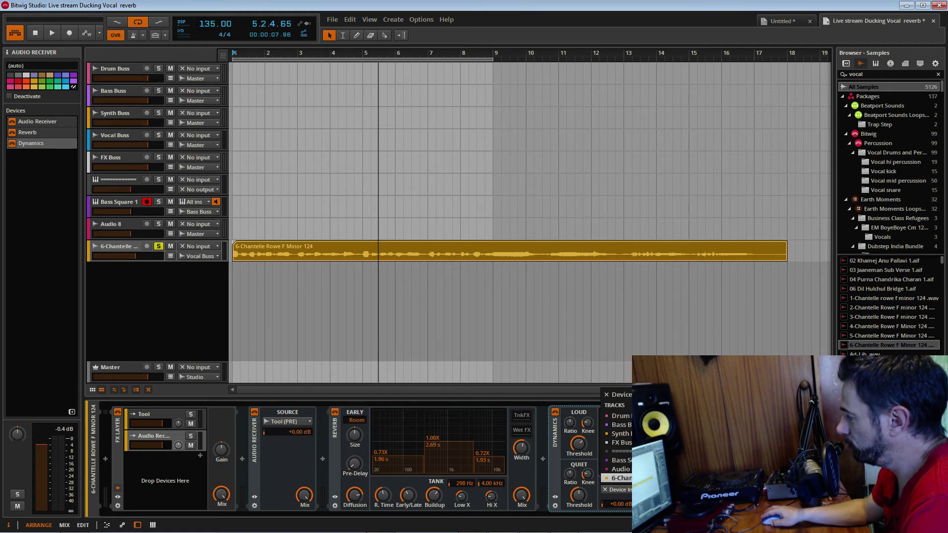
{"action": "key", "text": "space"}
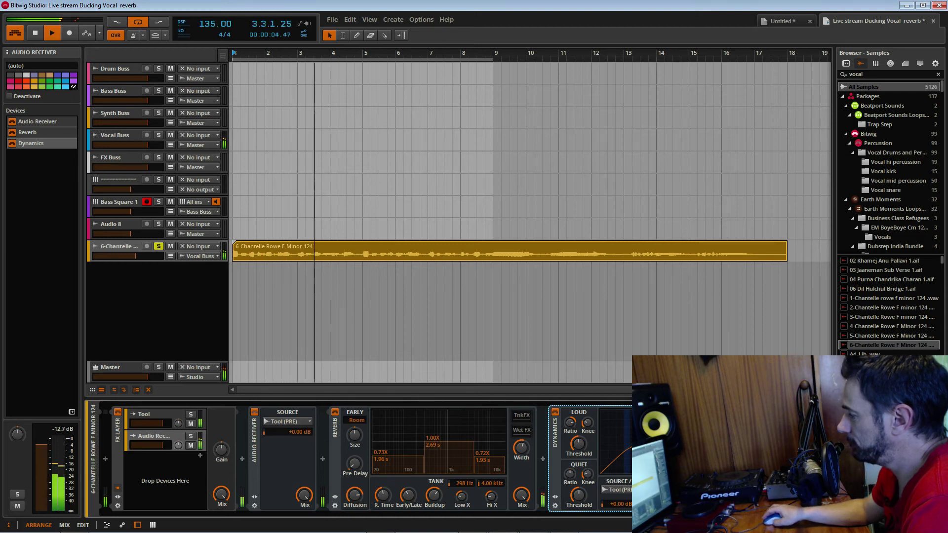
{"action": "left_click", "coordinate": [191, 436]}
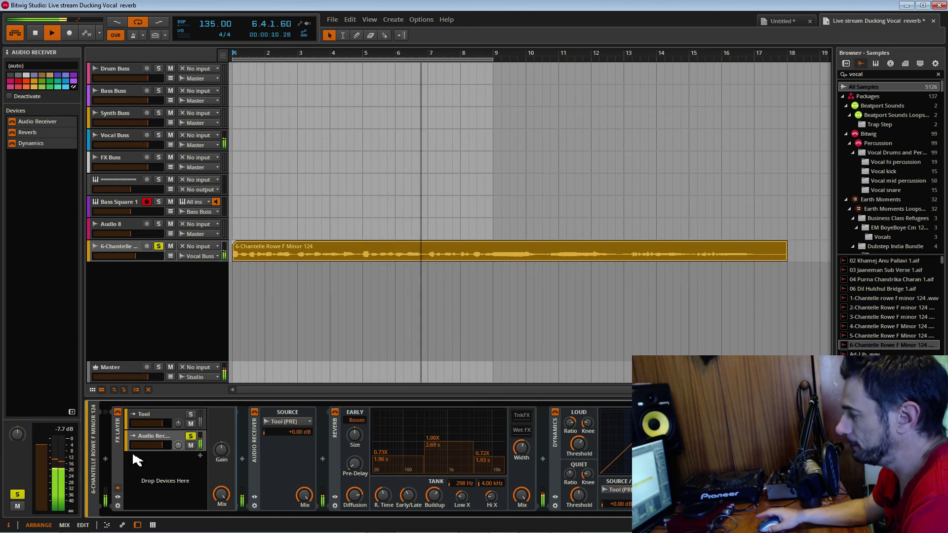
{"action": "left_click", "coordinate": [190, 436]}
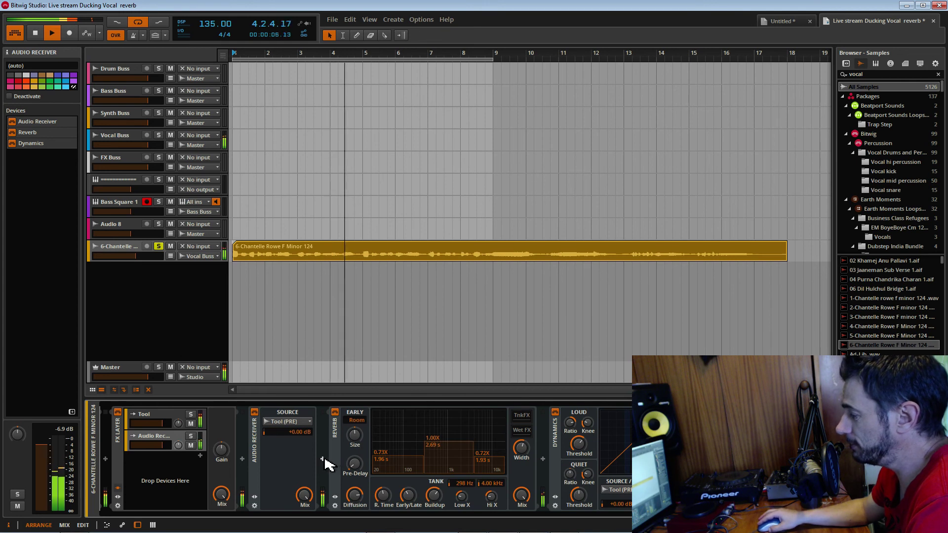
{"action": "left_click", "coordinate": [322, 459]}
Insert Delay-2 after the Audio Receiver with right delay 7, bypass Reverb, and set mix to 92%
{"action": "left_click", "coordinate": [423, 420]}
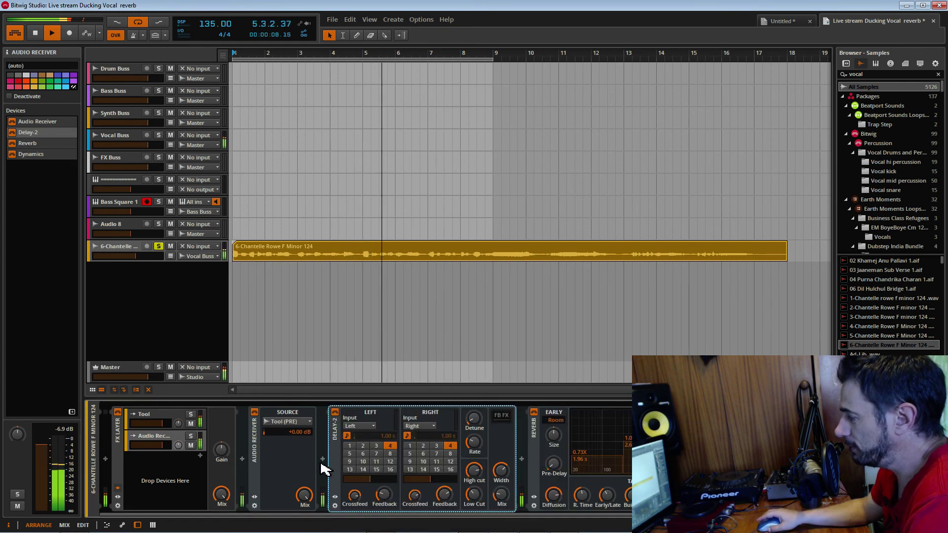
{"action": "left_click", "coordinate": [437, 454]}
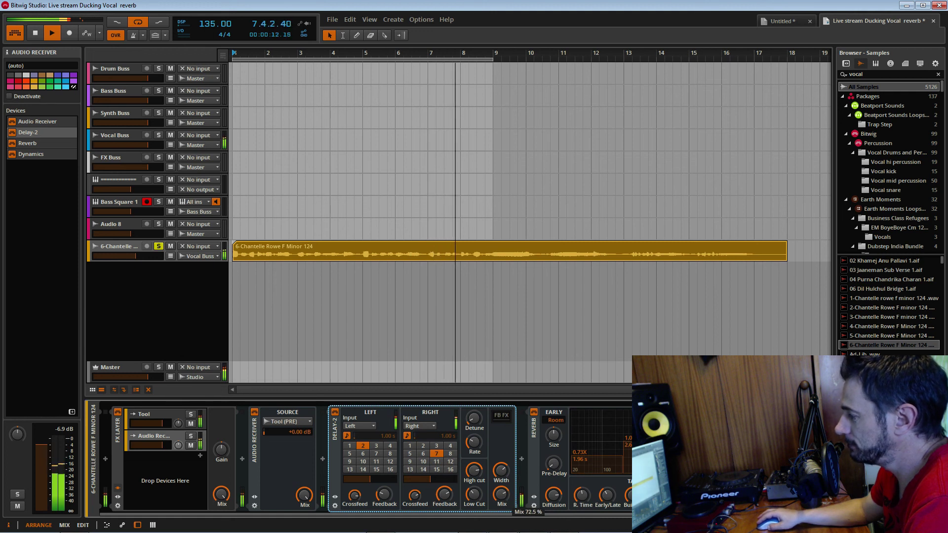
{"action": "left_click", "coordinate": [534, 413]}
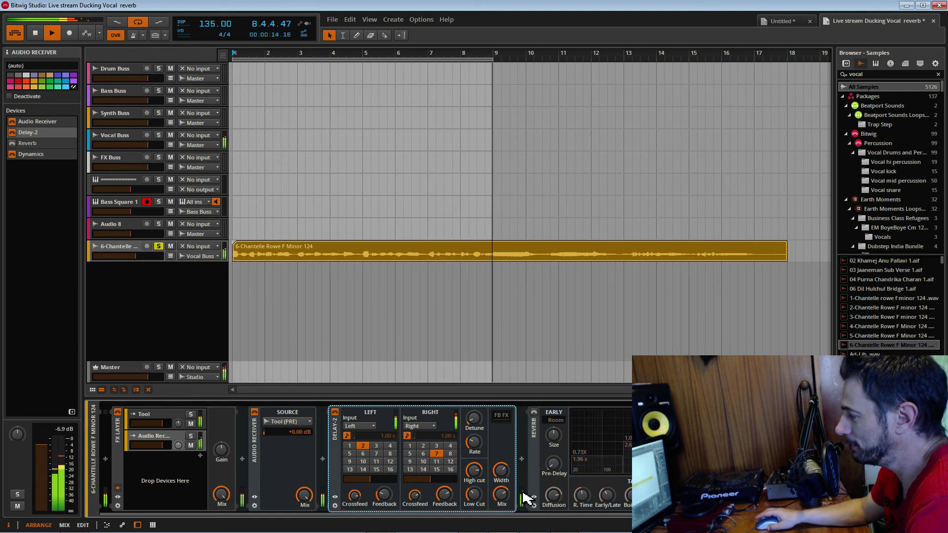
{"action": "left_click_drag", "start_coordinate": [501, 495], "coordinate": [498, 501]}
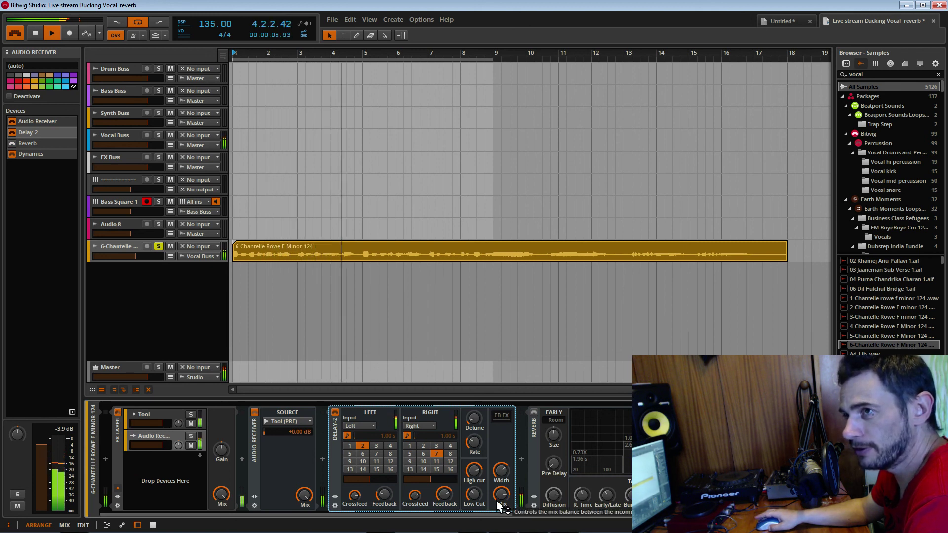
With the Audio Receiver layer soloed, turn Delay-2 off and Reverb back on, then unsolo
{"action": "scroll", "coordinate": [502, 516], "scroll_direction": "down", "scroll_amount": 3}
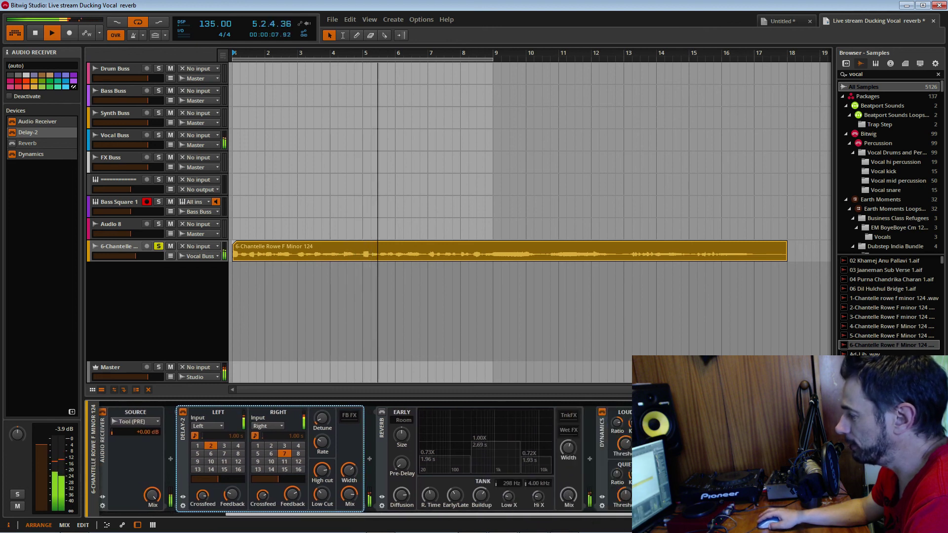
{"action": "scroll", "coordinate": [468, 518], "scroll_direction": "up", "scroll_amount": 3}
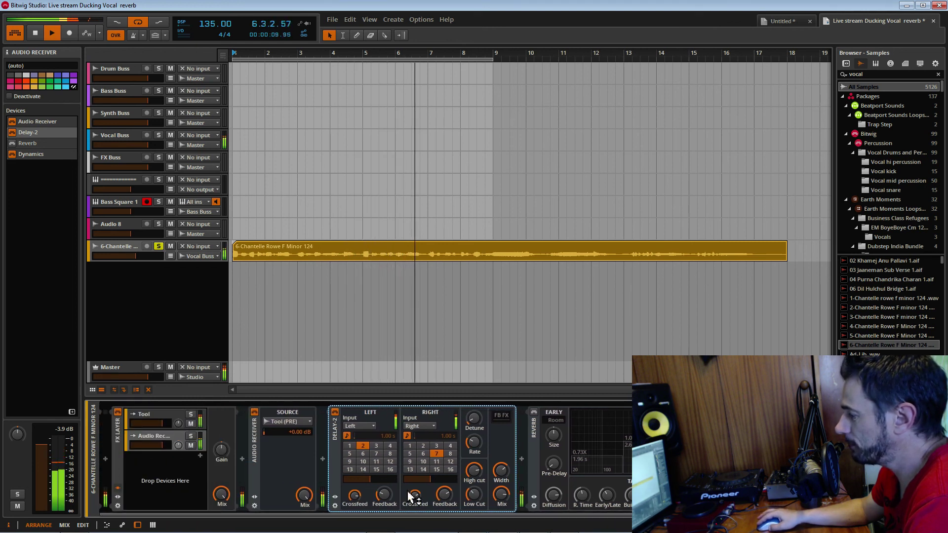
{"action": "left_click", "coordinate": [190, 437]}
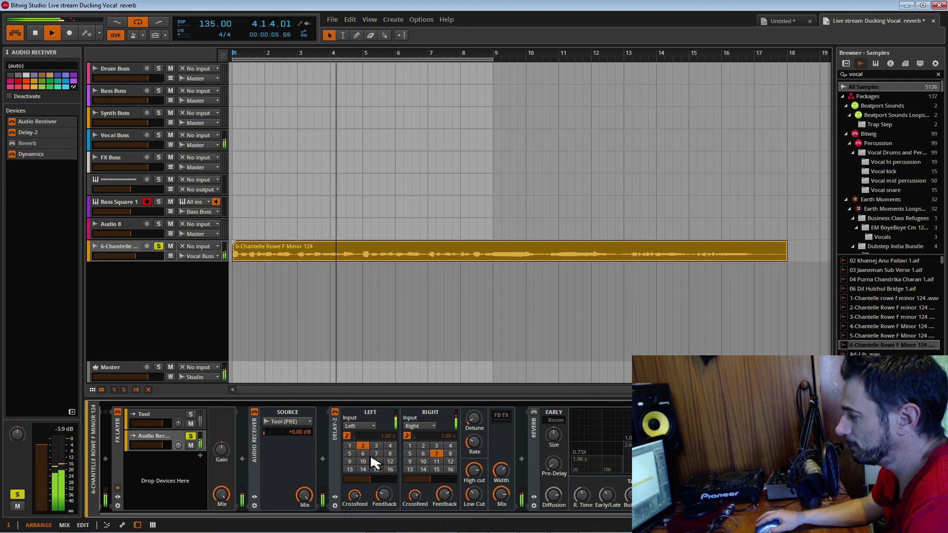
{"action": "left_click", "coordinate": [335, 412]}
{"action": "left_click", "coordinate": [534, 412]}
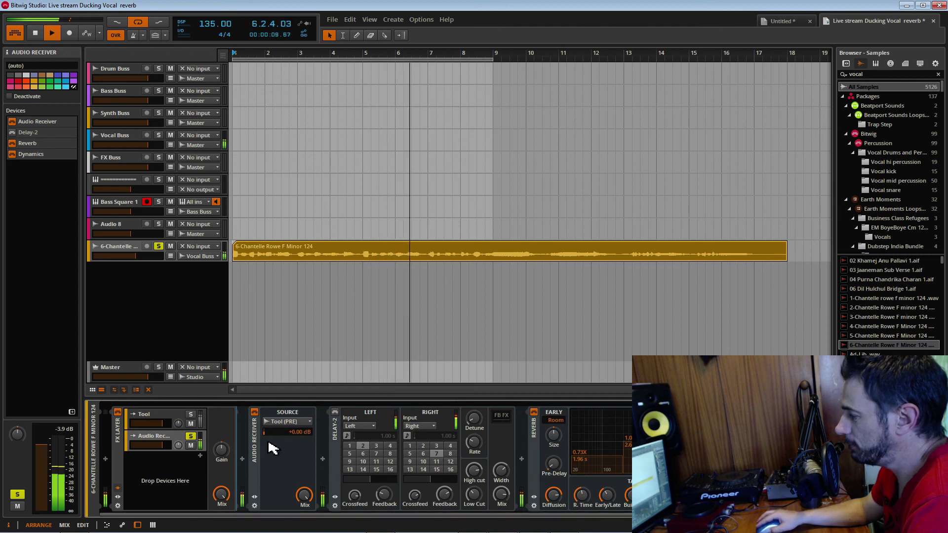
{"action": "left_click", "coordinate": [190, 436]}
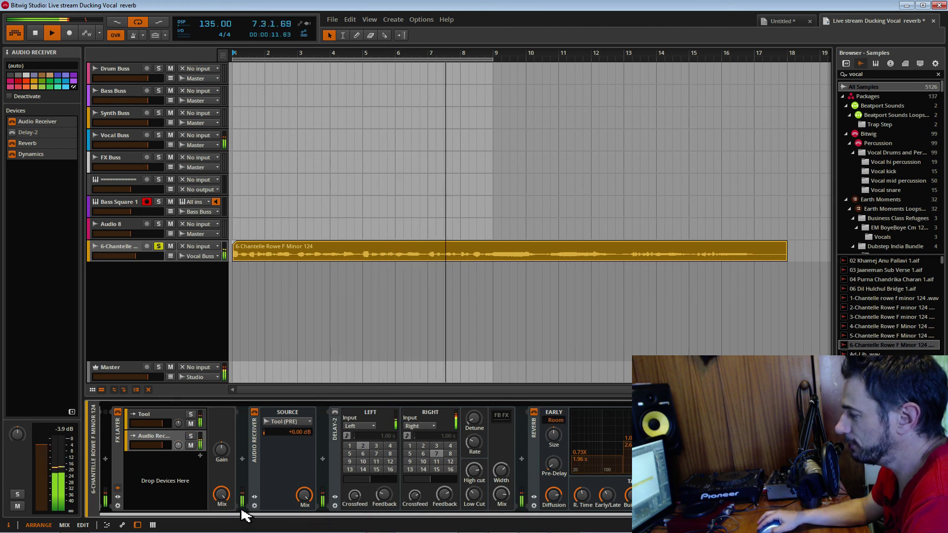